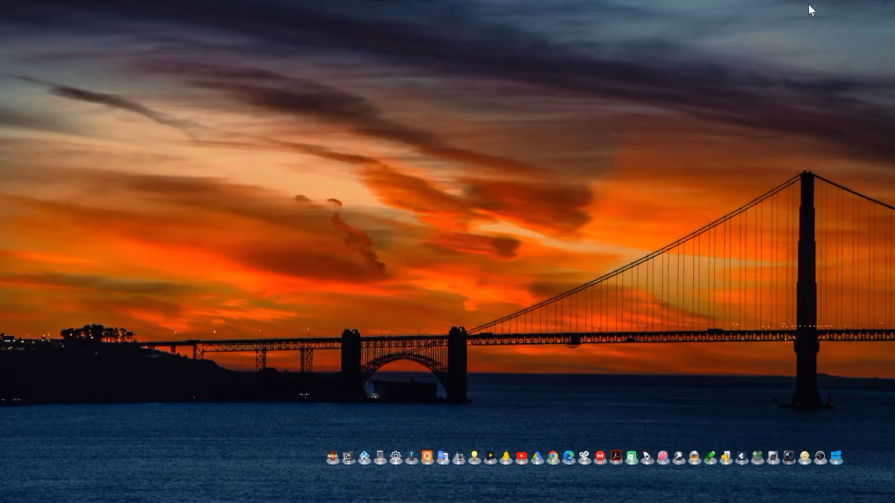
Switch to the Excel workbook and examine the student table's header row and its name column
{"action": "key", "text": "alt+Tab"}
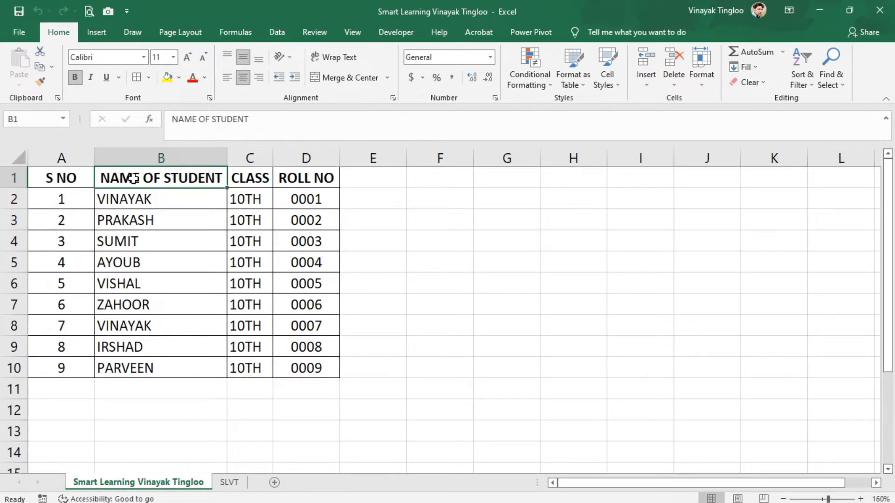
{"action": "left_click", "coordinate": [146, 191]}
{"action": "left_click", "coordinate": [148, 218]}
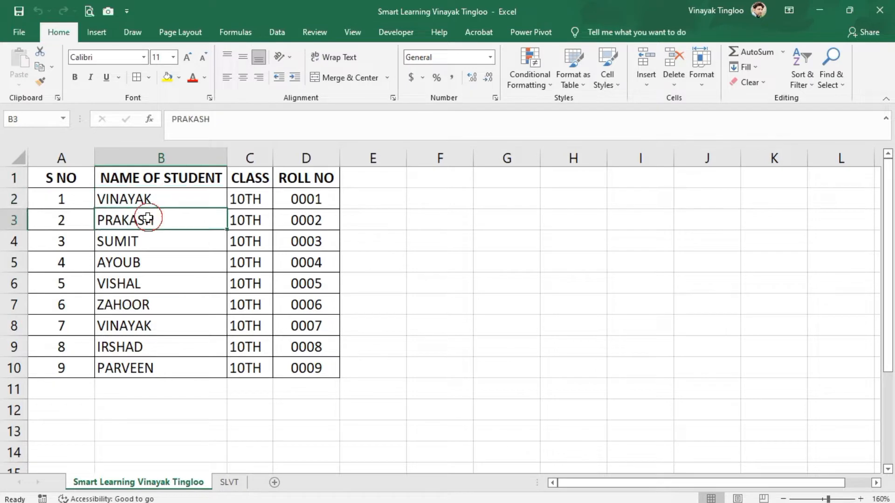
{"action": "left_click", "coordinate": [135, 241]}
{"action": "left_click", "coordinate": [140, 156]}
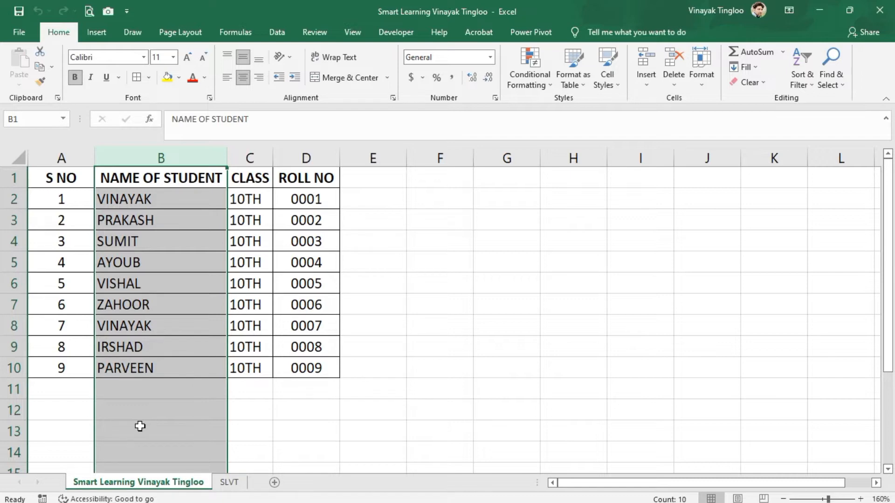
{"action": "left_click", "coordinate": [67, 176]}
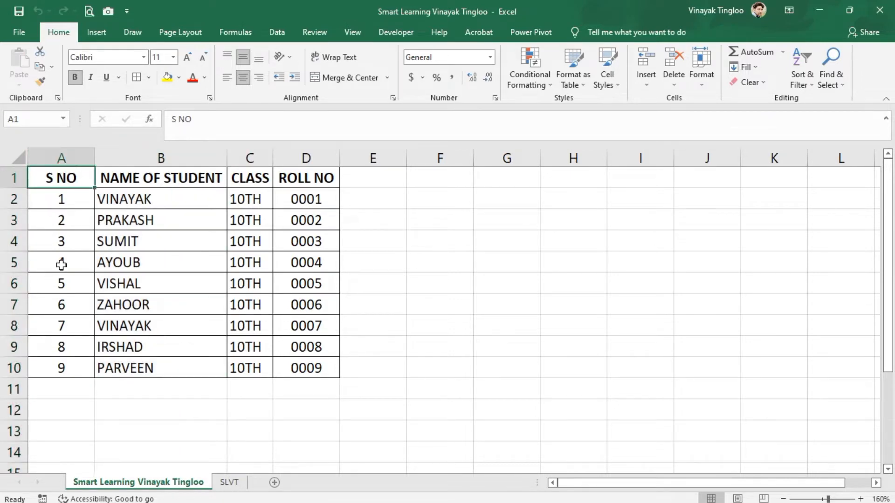
{"action": "left_click", "coordinate": [60, 178]}
{"action": "left_click_drag", "start_coordinate": [60, 179], "coordinate": [316, 175]}
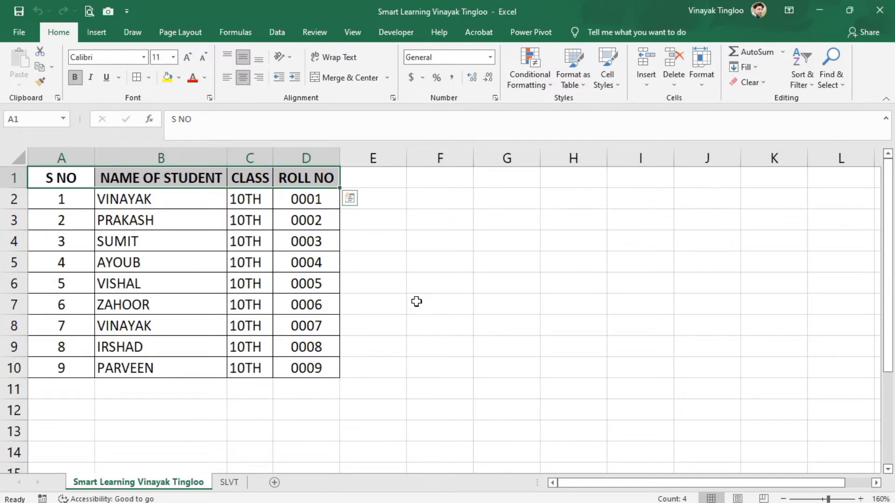
Enter the formula =HLOOKUP(B1,B1:D10,7,0) in cell F2 to look up a student name from the table
{"action": "left_click", "coordinate": [436, 194]}
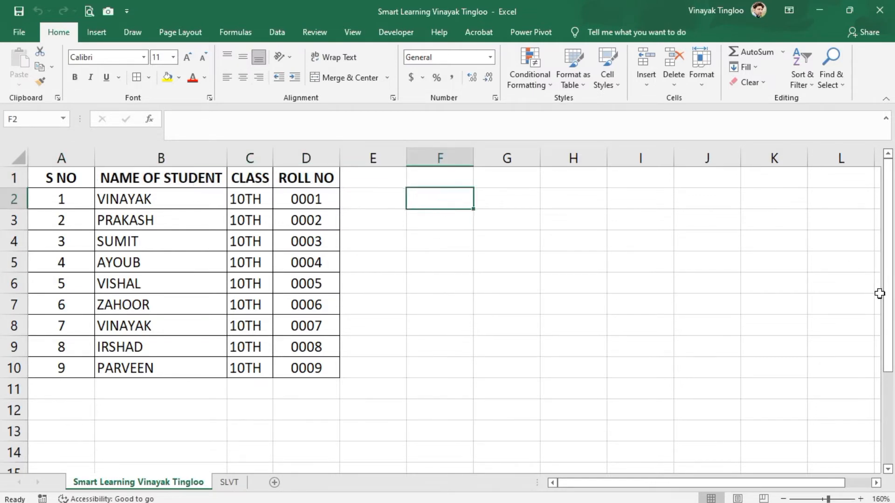
{"action": "type", "text": "=HL"}
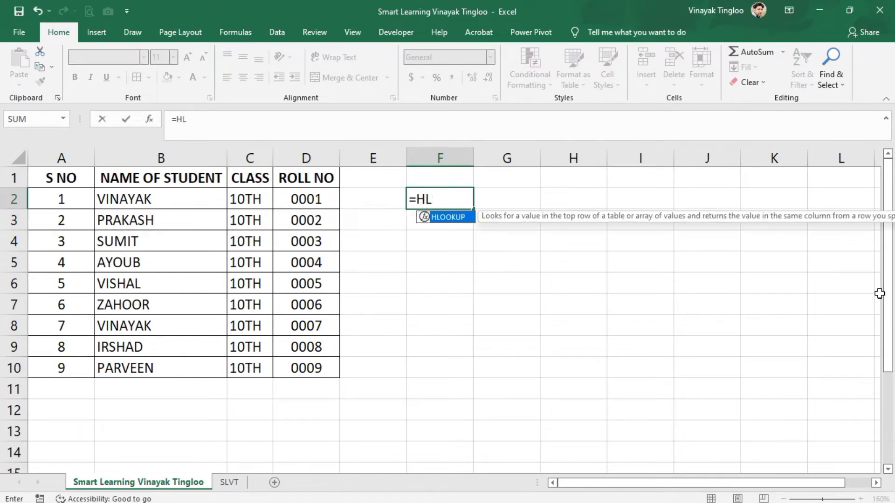
{"action": "key", "text": "Tab"}
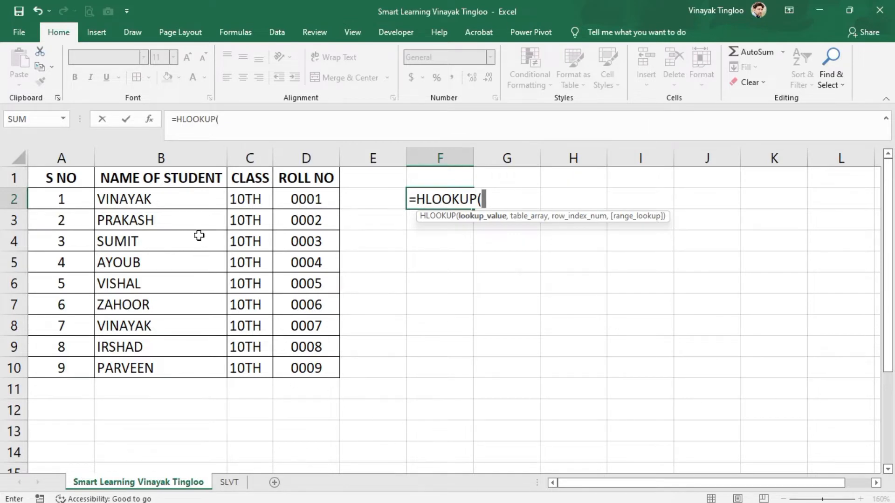
{"action": "left_click", "coordinate": [185, 176]}
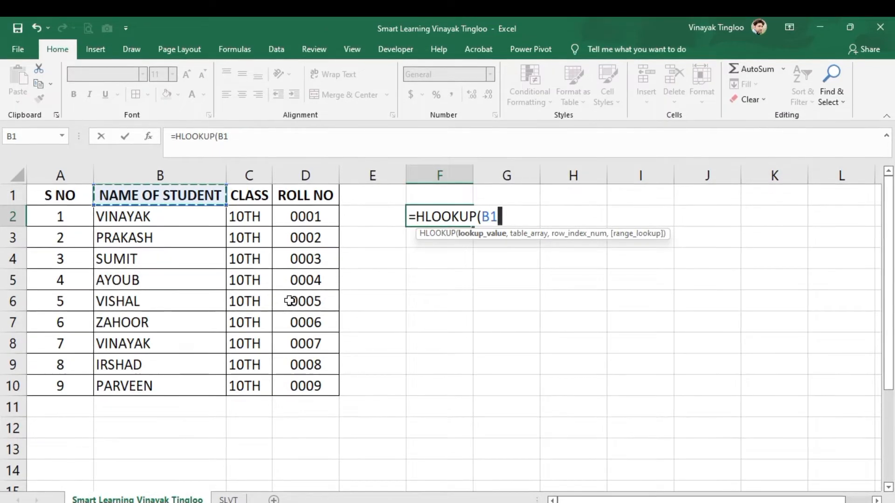
{"action": "type", "text": ","}
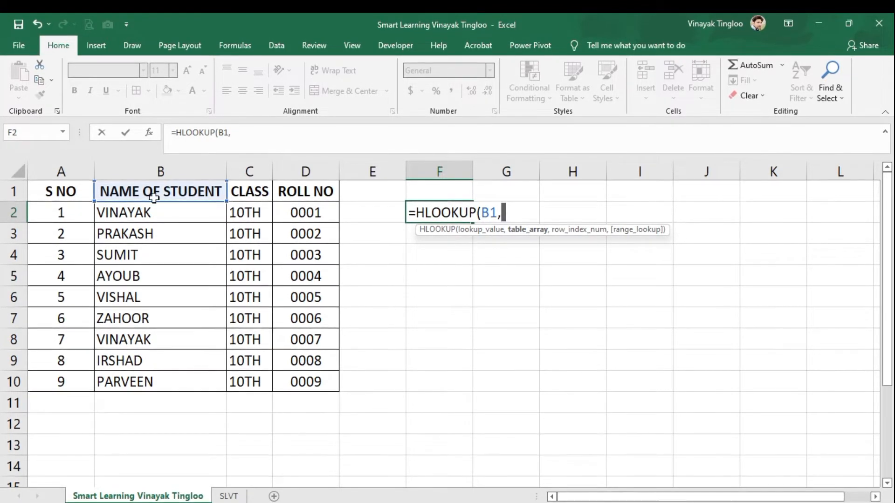
{"action": "left_click_drag", "start_coordinate": [133, 191], "coordinate": [326, 386]}
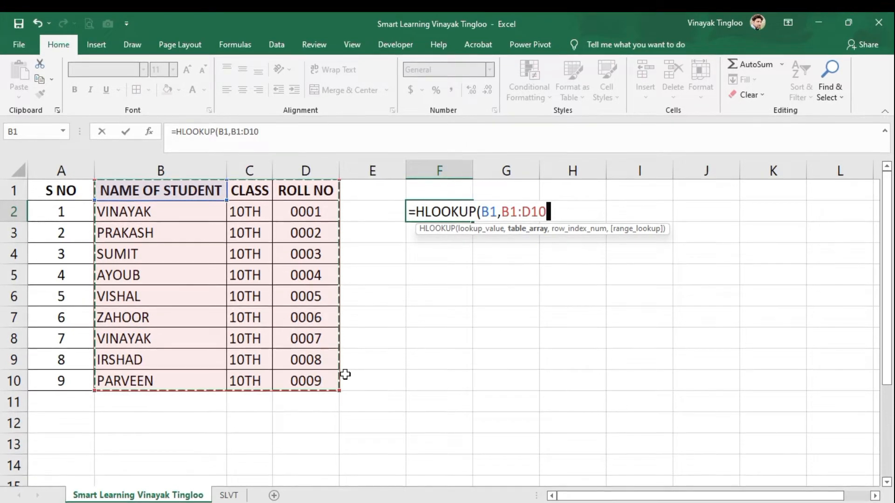
{"action": "type", "text": ","}
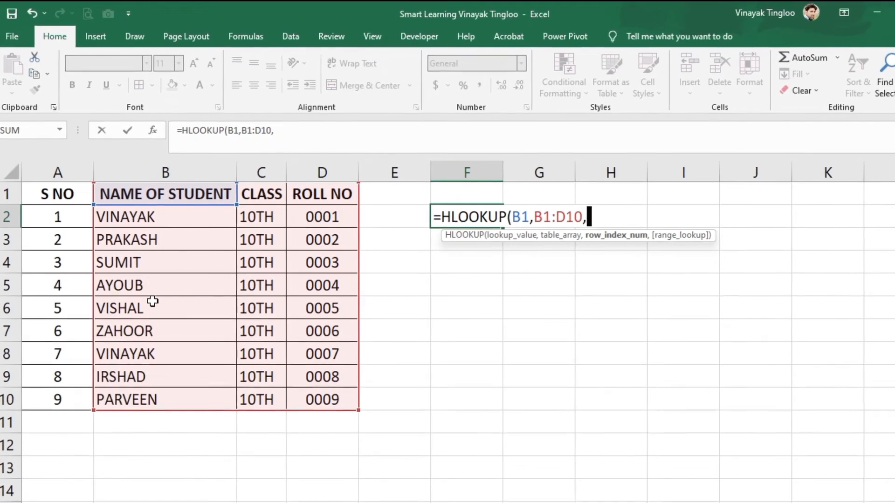
{"action": "type", "text": "7"}
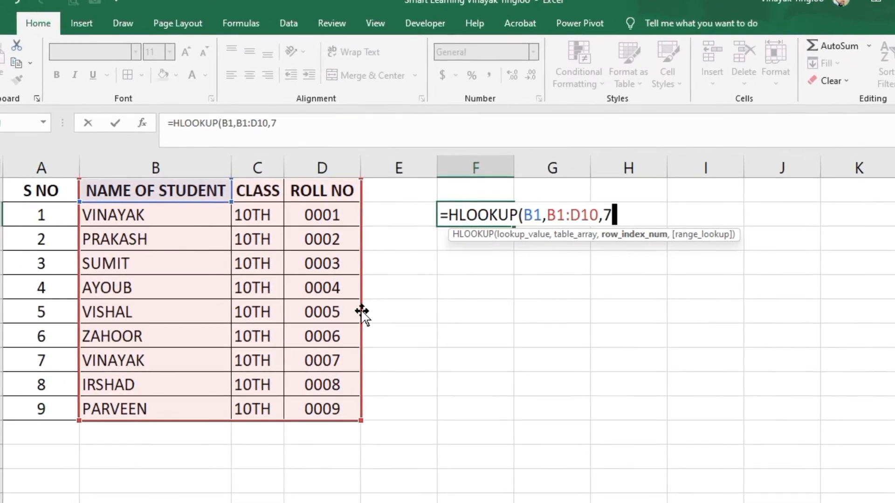
{"action": "type", "text": ","}
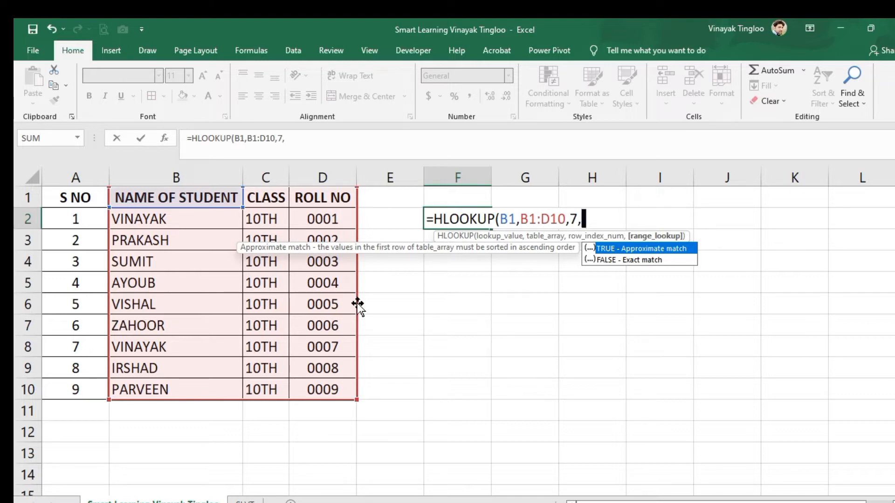
{"action": "type", "text": "0"}
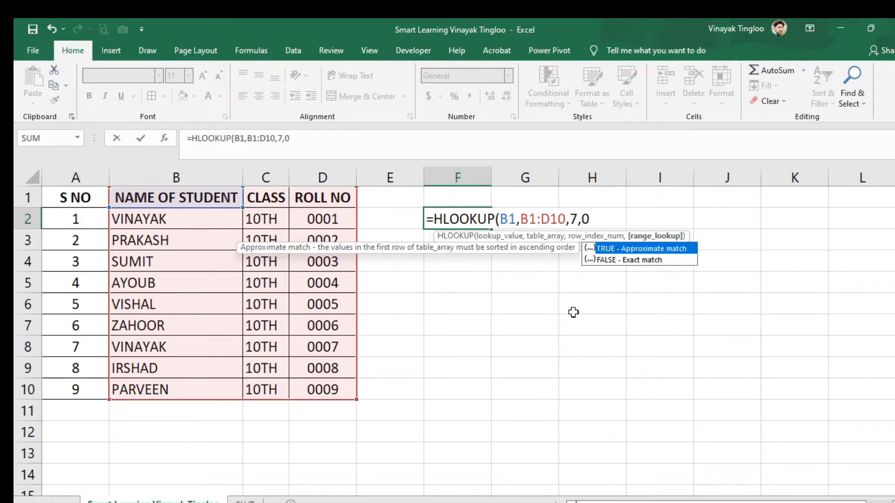
{"action": "type", "text": ")"}
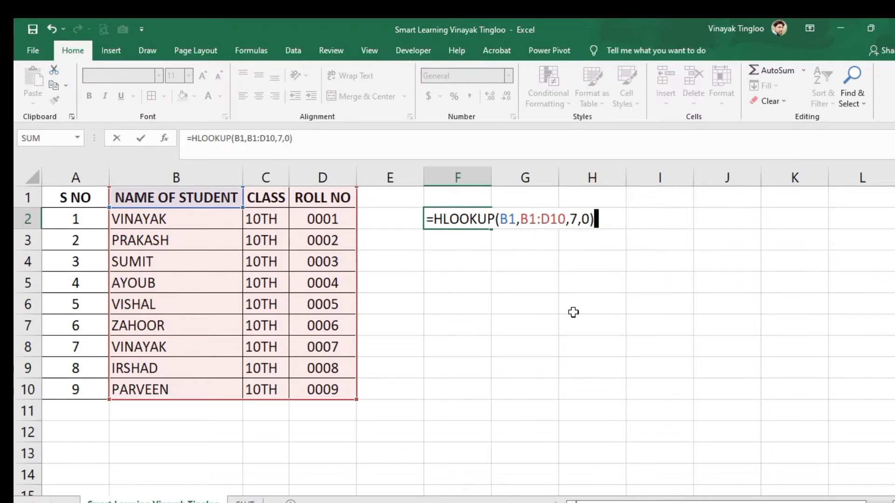
{"action": "key", "text": "Return"}
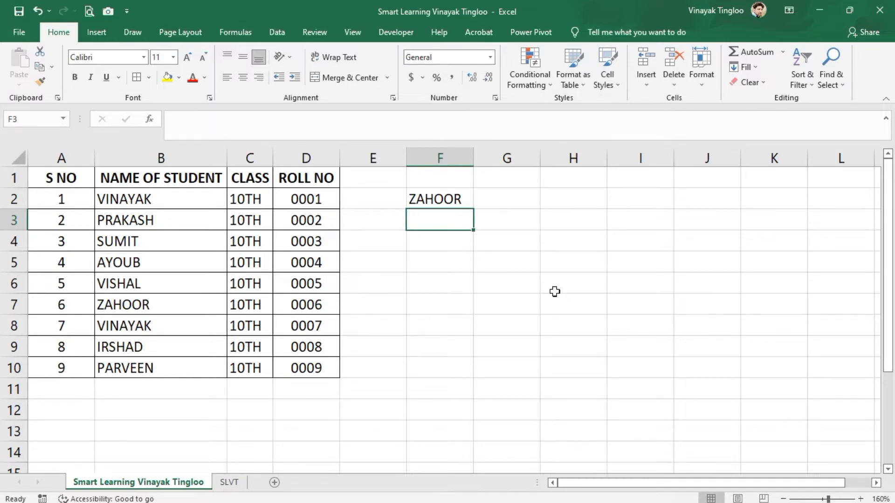
Enter the heading MONTH in cell A1 of the SLVT sheet
{"action": "left_click", "coordinate": [440, 368]}
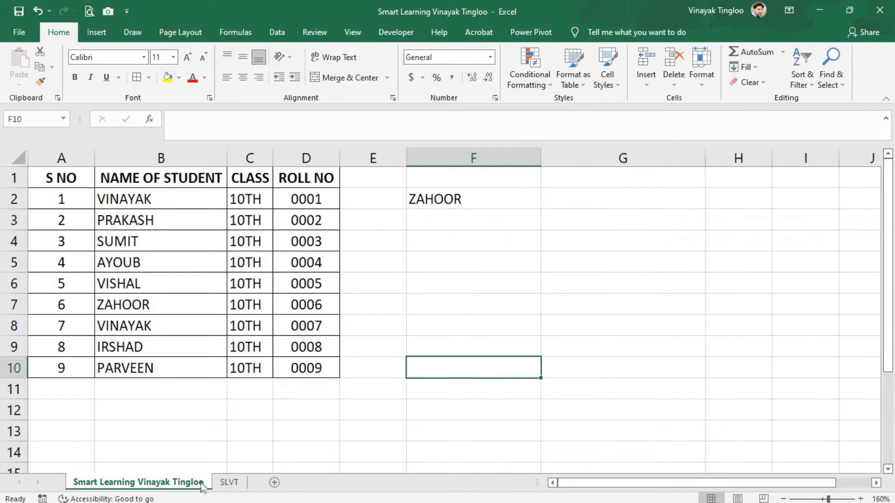
{"action": "left_click", "coordinate": [229, 482]}
{"action": "left_click", "coordinate": [152, 306]}
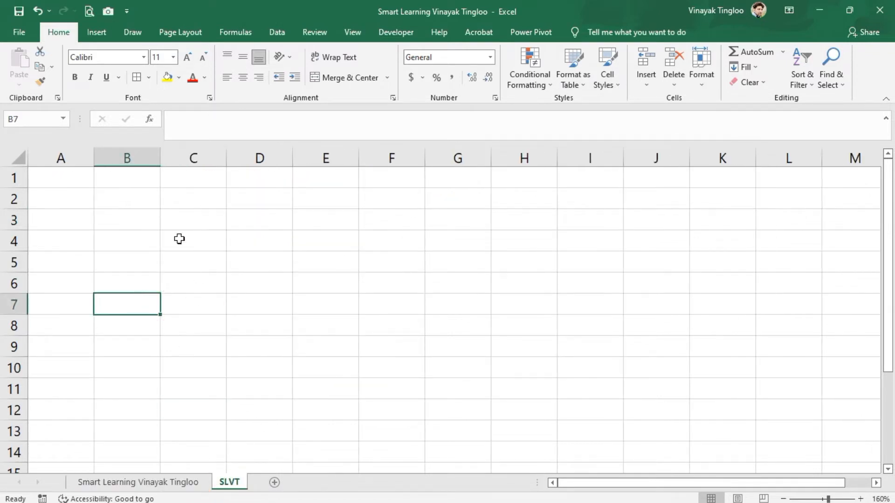
{"action": "left_click", "coordinate": [91, 179]}
{"action": "type", "text": "MONTH"}
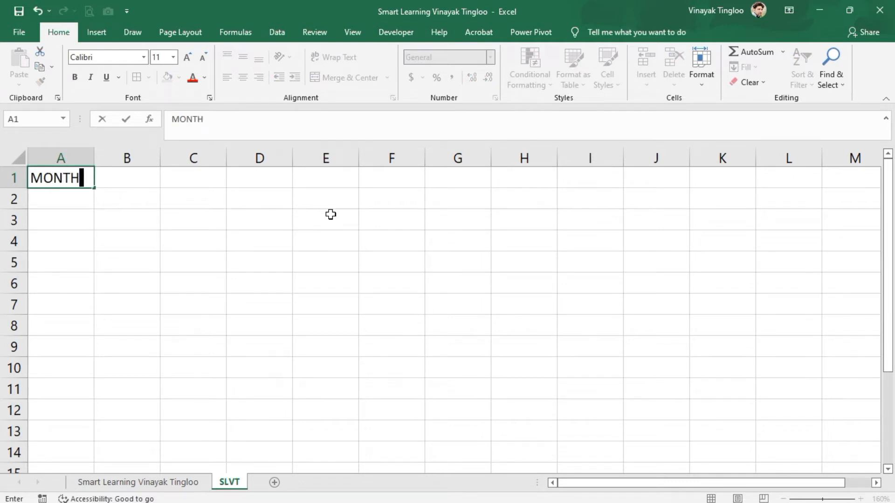
{"action": "left_click", "coordinate": [331, 214]}
Fill A2:A9 with the months JANUARY through AUGUST and fit column A's width to its contents
{"action": "left_click", "coordinate": [77, 198]}
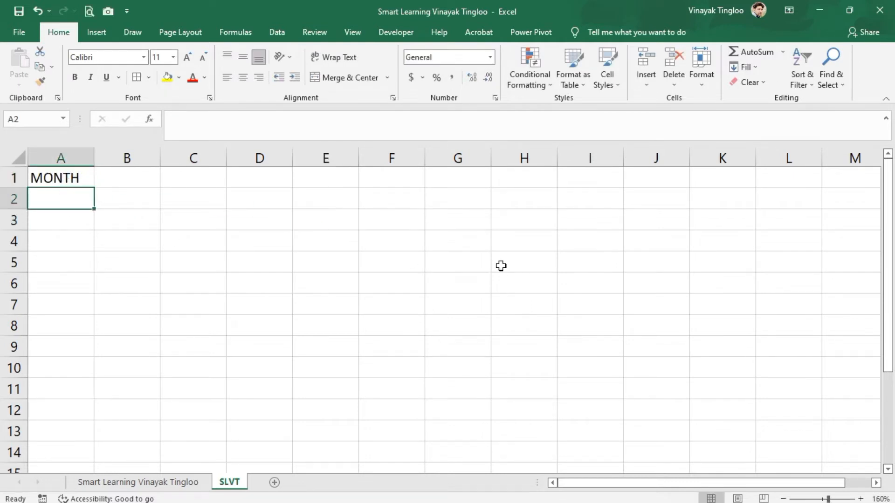
{"action": "type", "text": "JANUARY"}
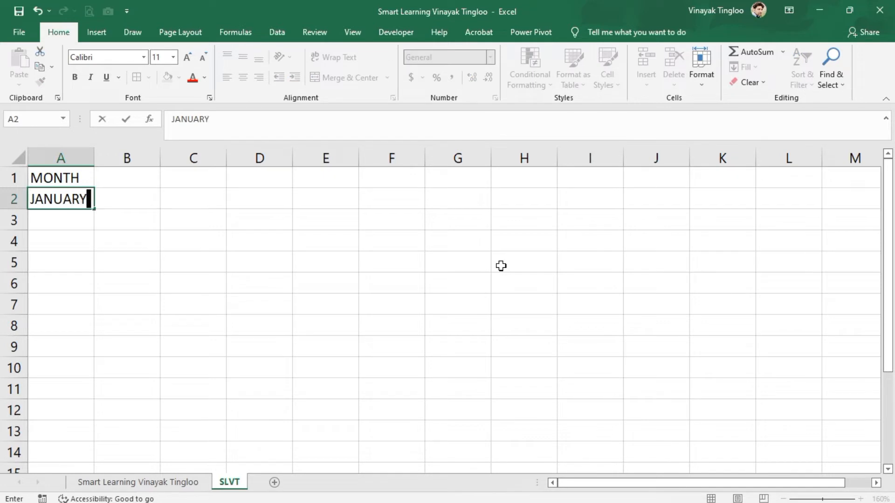
{"action": "left_click", "coordinate": [257, 354]}
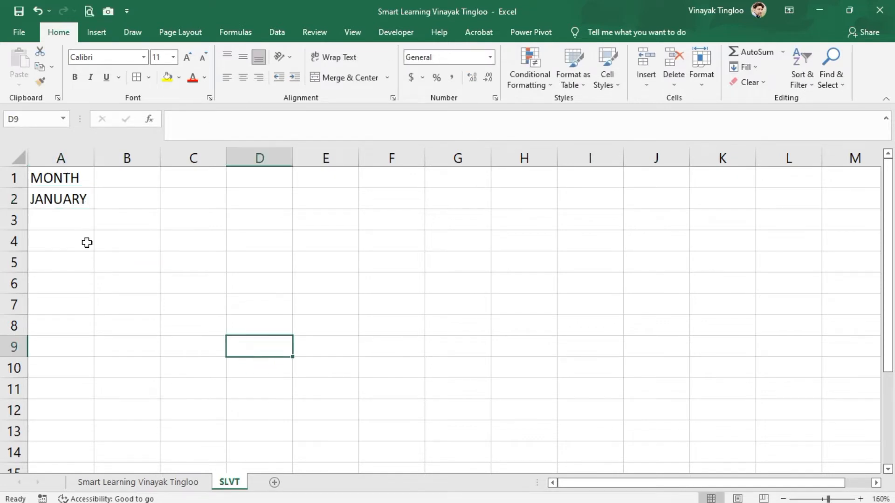
{"action": "left_click", "coordinate": [76, 195]}
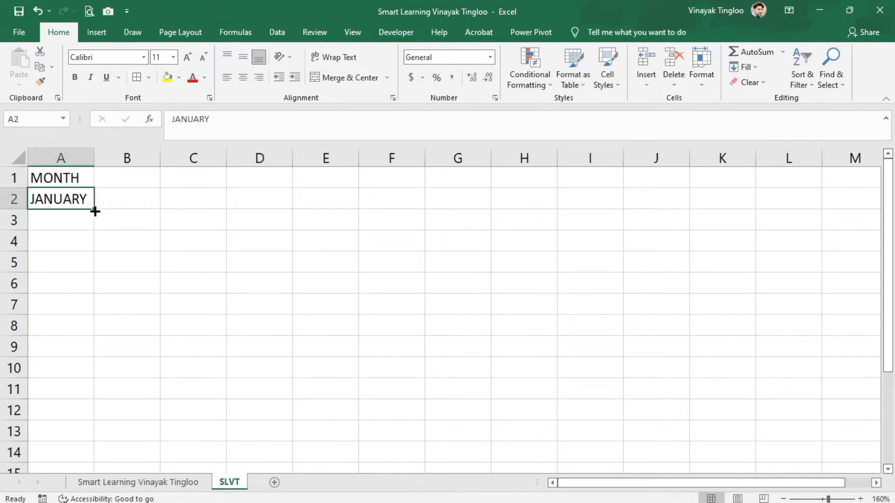
{"action": "left_click_drag", "start_coordinate": [94, 211], "coordinate": [88, 349]}
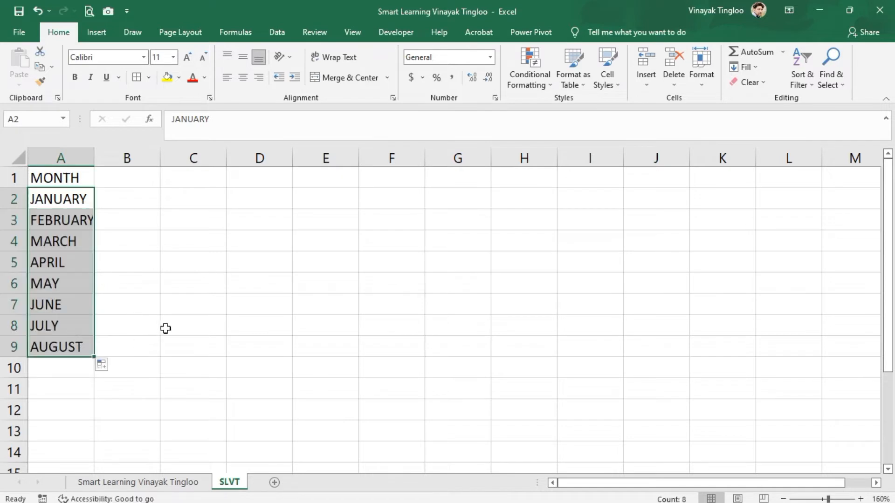
{"action": "double_click", "coordinate": [95, 158]}
{"action": "left_click", "coordinate": [257, 330]}
Make the MONTH heading in A1 bold and center it horizontally
{"action": "left_click", "coordinate": [68, 177]}
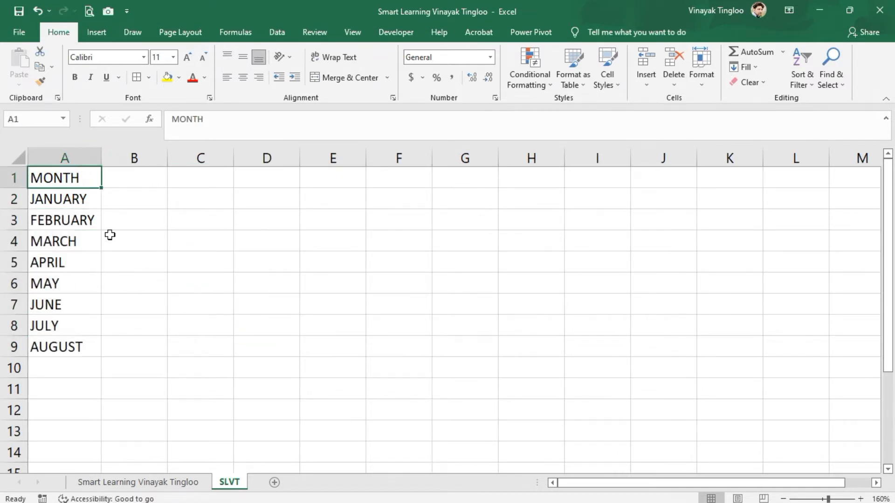
{"action": "key", "text": "ctrl+b"}
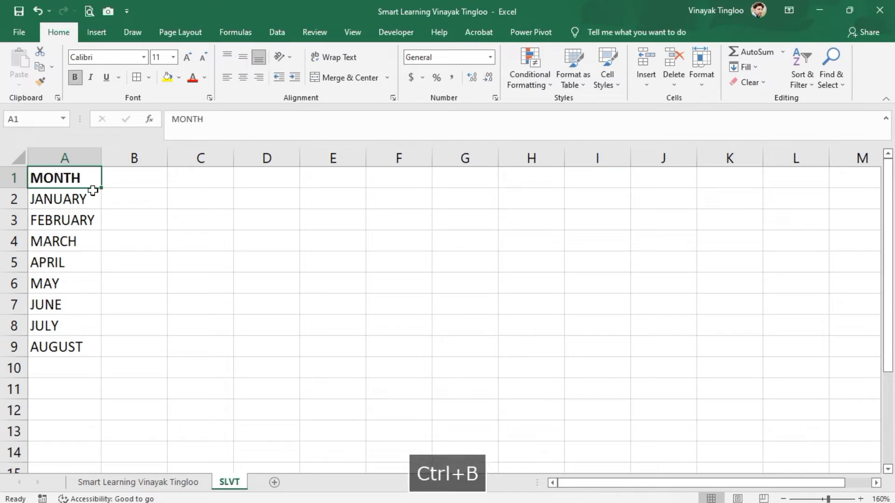
{"action": "left_click", "coordinate": [206, 287]}
{"action": "left_click", "coordinate": [79, 177]}
{"action": "left_click", "coordinate": [244, 76]}
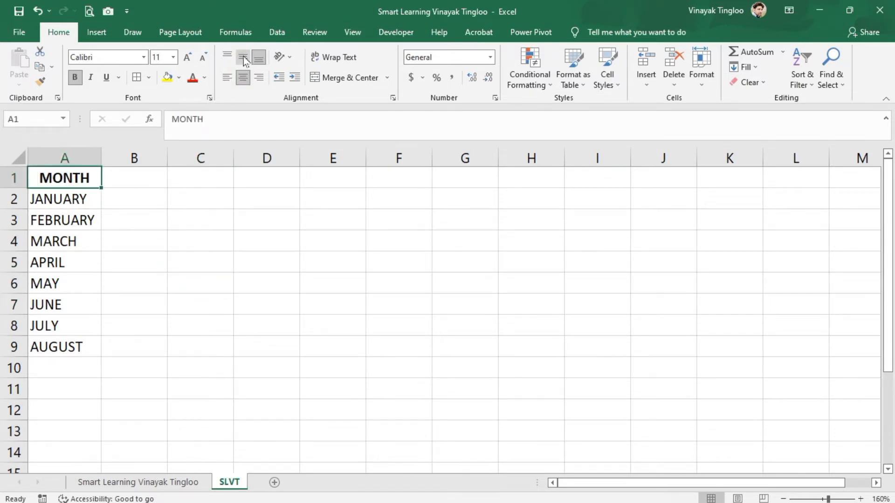
{"action": "left_click", "coordinate": [182, 291]}
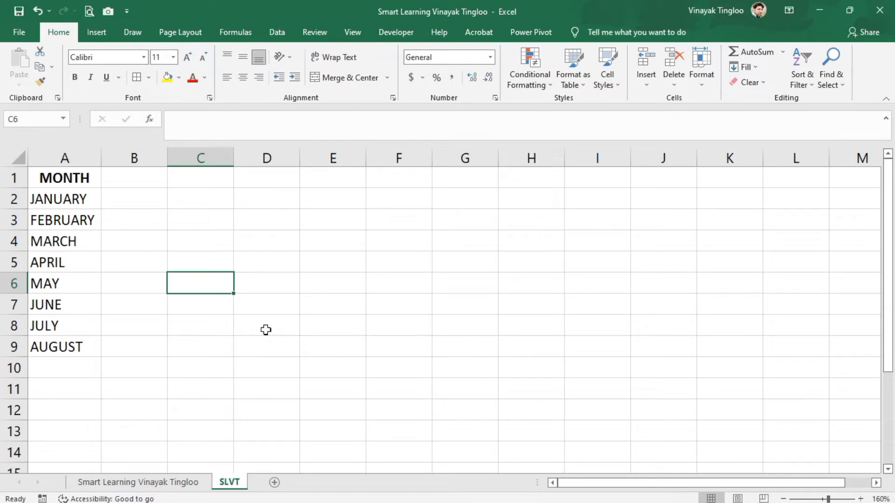
Copy the student names in B2:B10 of the student list sheet and paste them transposed into the SLVT sheet starting at B1
{"action": "left_click", "coordinate": [138, 483]}
{"action": "left_click_drag", "start_coordinate": [117, 203], "coordinate": [133, 367]}
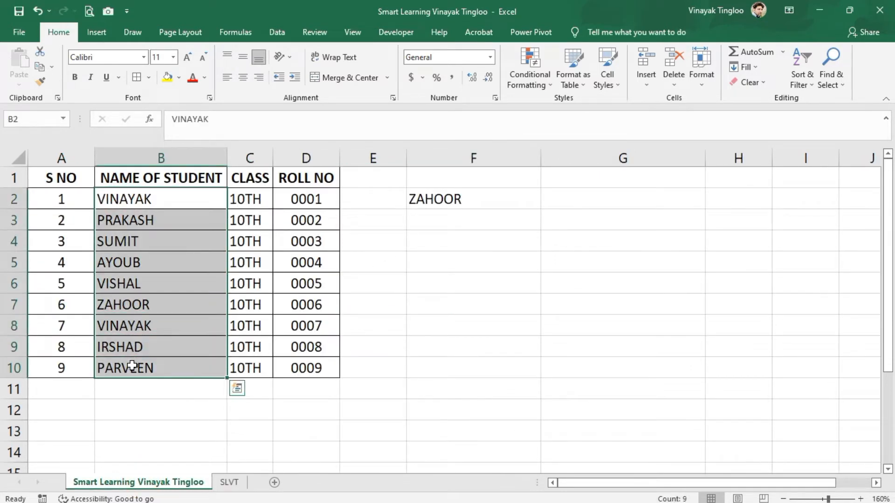
{"action": "key", "text": "ctrl+c"}
{"action": "left_click", "coordinate": [232, 482]}
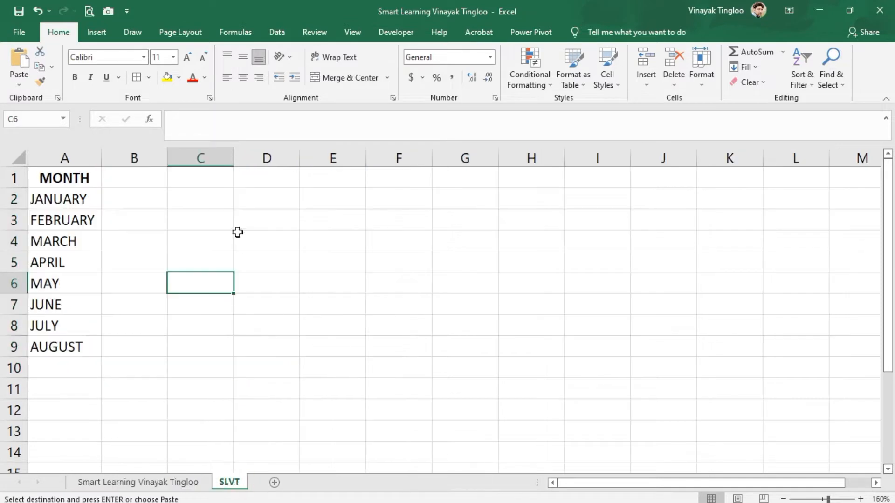
{"action": "right_click", "coordinate": [146, 177]}
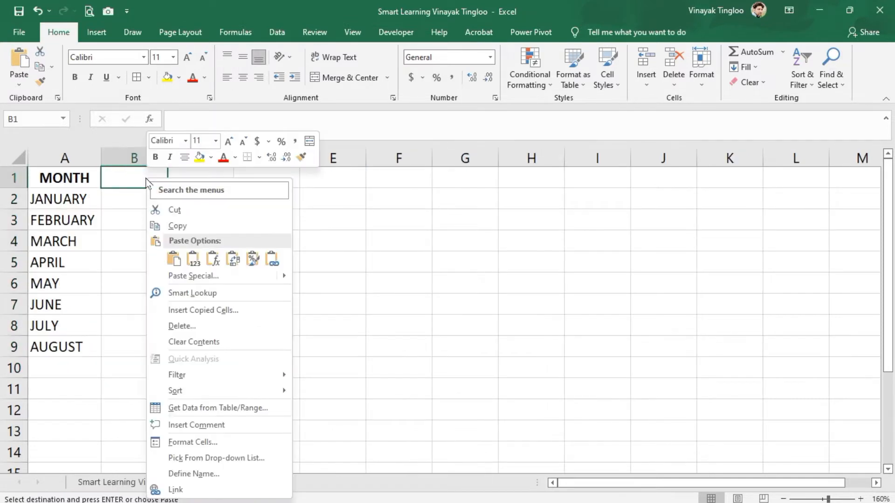
{"action": "left_click", "coordinate": [188, 275]}
{"action": "left_click", "coordinate": [226, 362]}
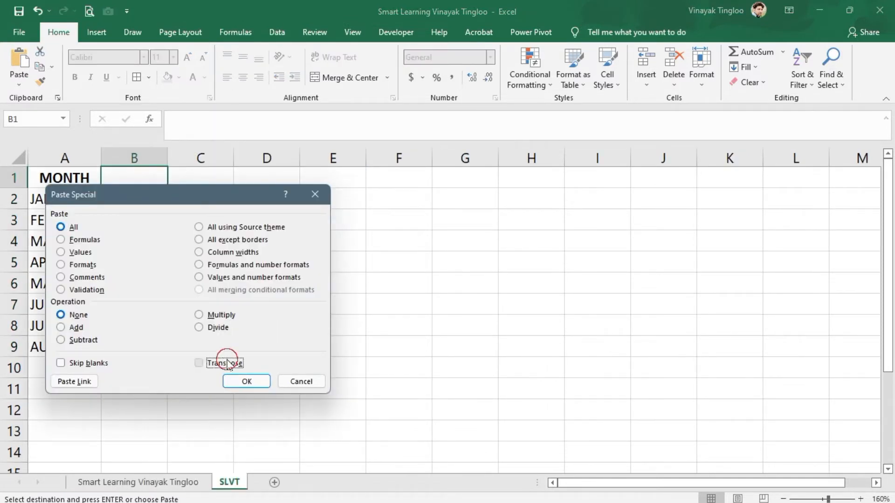
{"action": "left_click", "coordinate": [248, 381]}
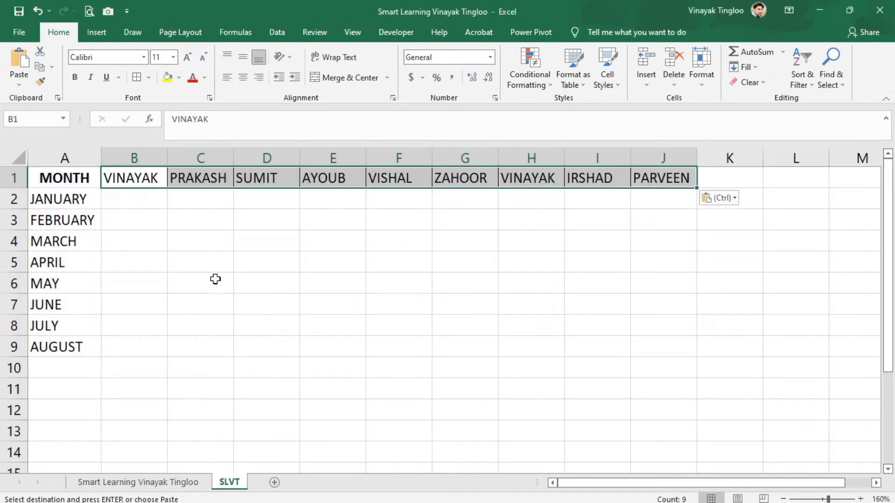
{"action": "left_click", "coordinate": [338, 308]}
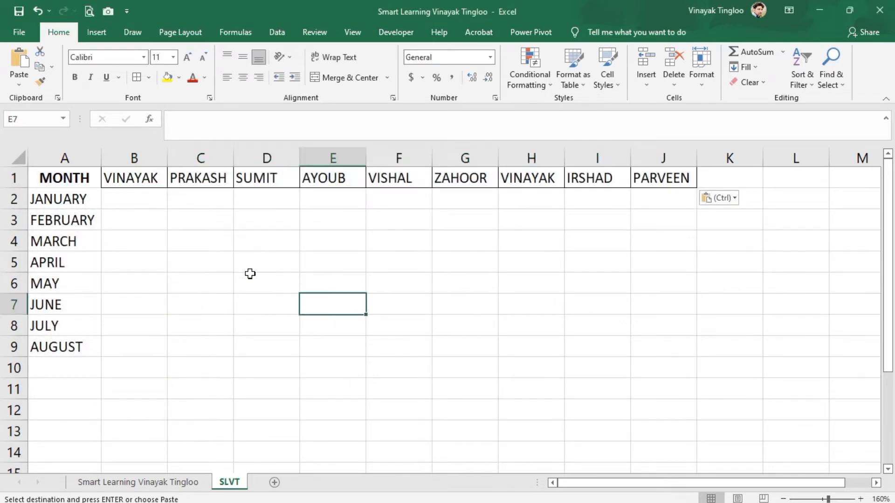
Delete column H with the duplicate student name and make the headings in row 1 bold
{"action": "left_click", "coordinate": [540, 150]}
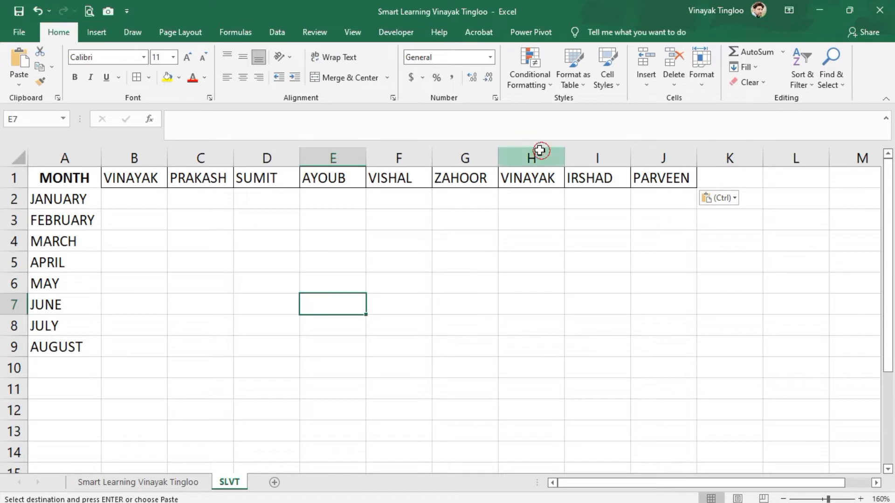
{"action": "key", "text": "ctrl+minus"}
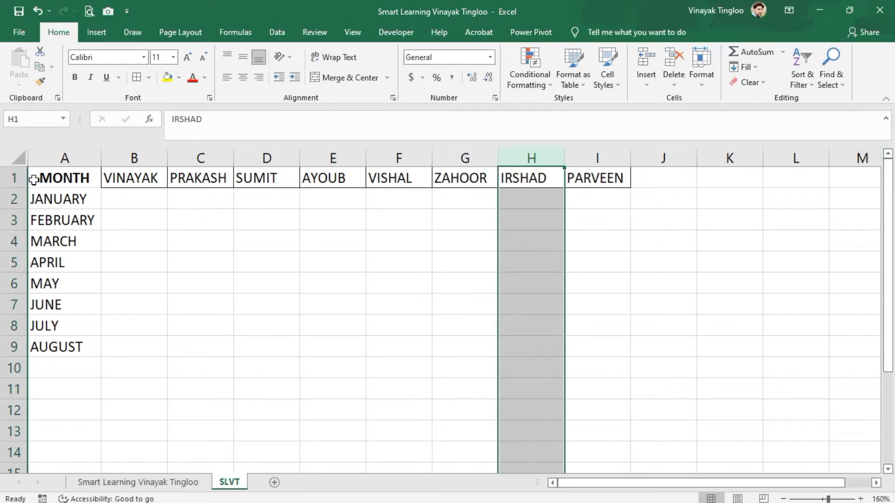
{"action": "left_click", "coordinate": [11, 180]}
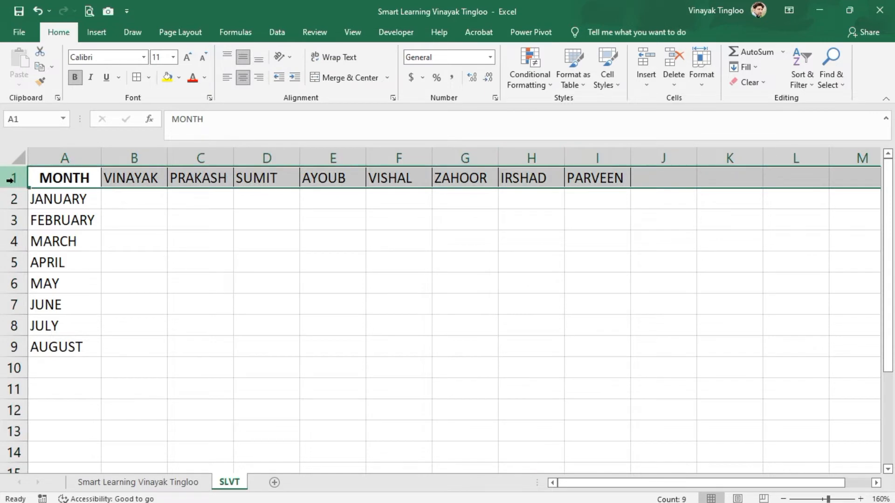
{"action": "key", "text": "ctrl+b"}
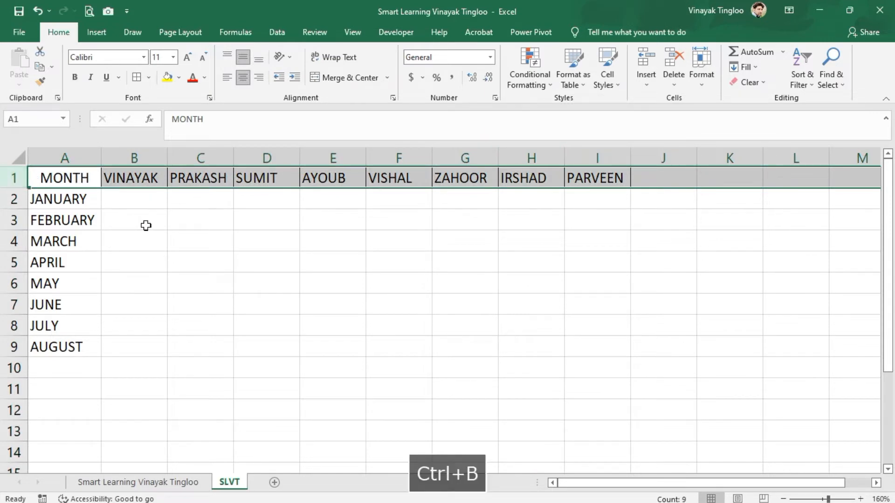
{"action": "key", "text": "ctrl+b"}
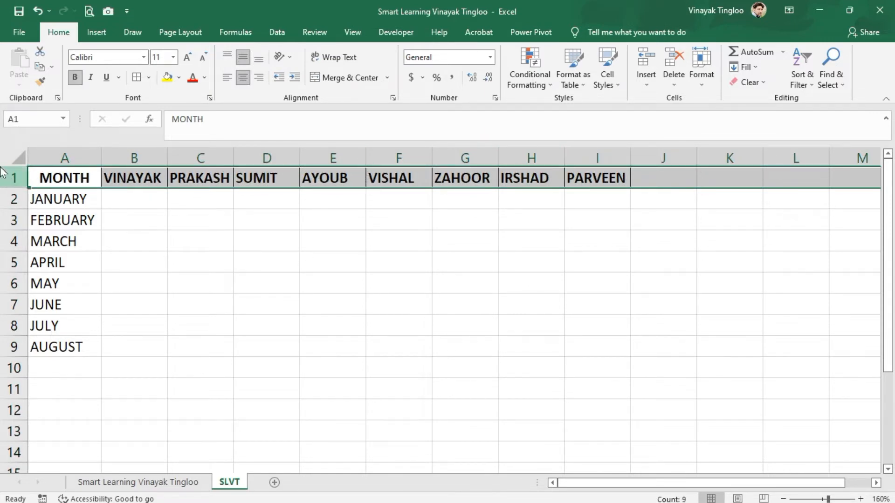
{"action": "left_click", "coordinate": [144, 261]}
{"action": "left_click", "coordinate": [133, 239]}
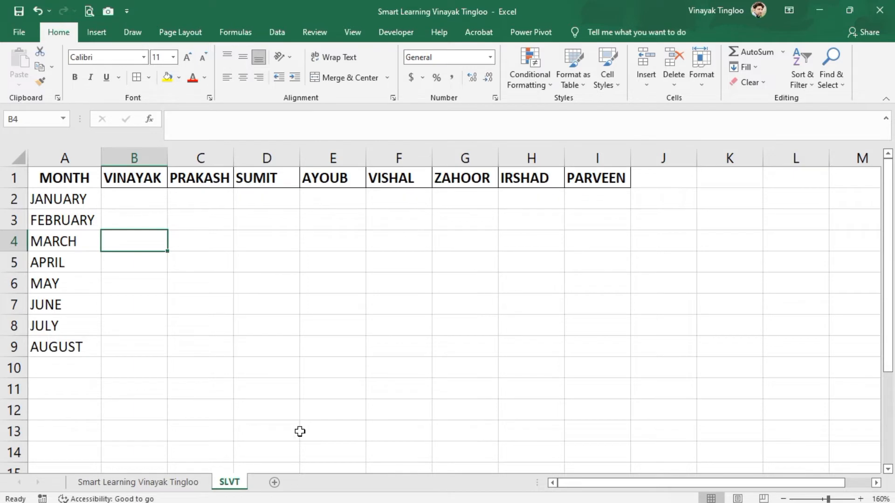
Apply all borders to the table A1:I9 and middle-align its cells vertically
{"action": "key", "text": "ctrl+a"}
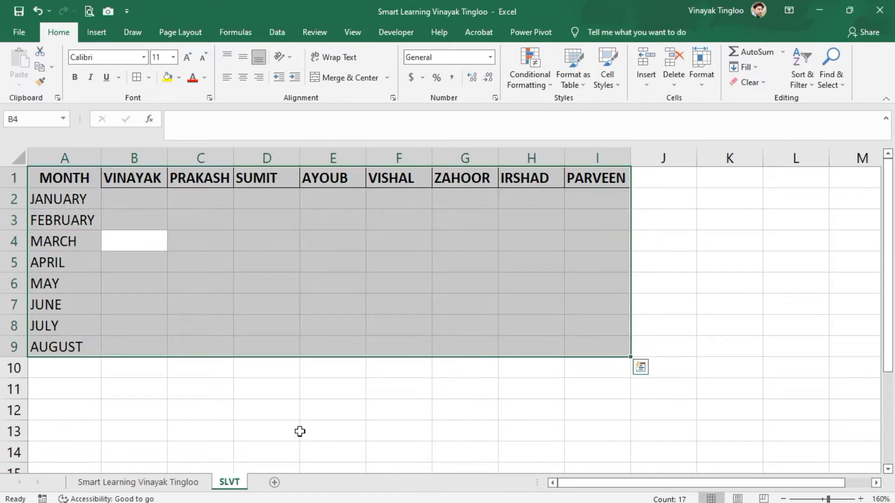
{"action": "key", "text": "alt+h"}
{"action": "key", "text": "b"}
{"action": "key", "text": "a"}
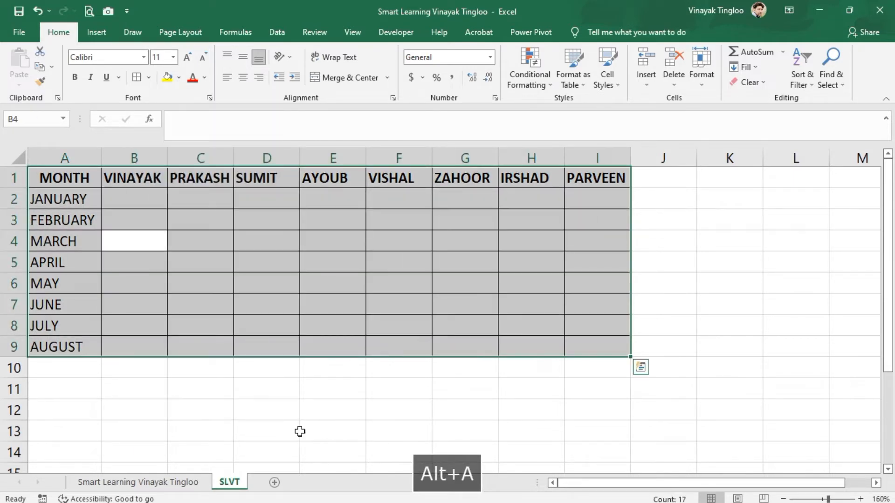
{"action": "left_click", "coordinate": [242, 64]}
{"action": "left_click", "coordinate": [286, 303]}
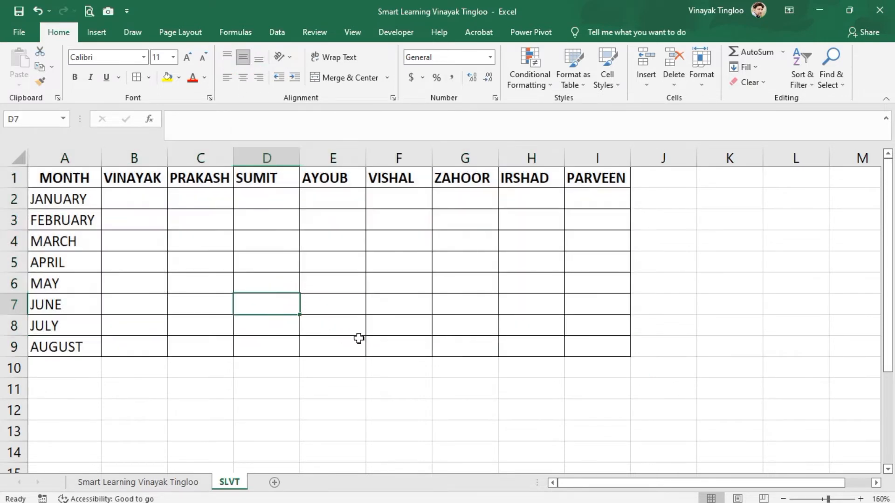
Fit the width of all columns in the SLVT sheet to their contents
{"action": "left_click", "coordinate": [19, 158]}
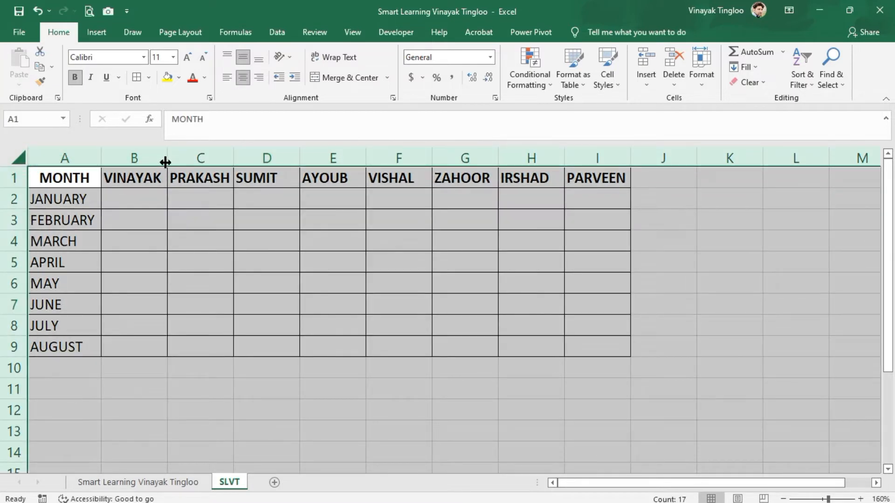
{"action": "double_click", "coordinate": [166, 161]}
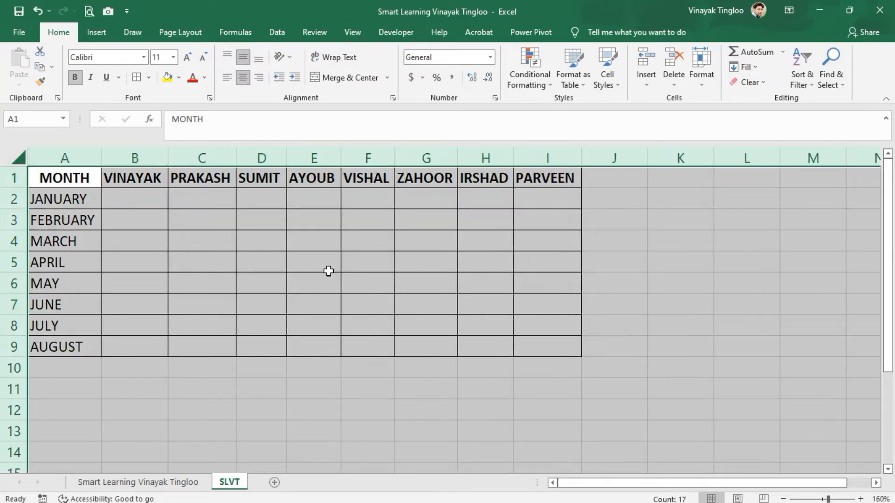
{"action": "left_click", "coordinate": [304, 280]}
Enter the formula =RANDBETWEEN(43,96) in cell B2 to generate a random mark
{"action": "left_click", "coordinate": [130, 203]}
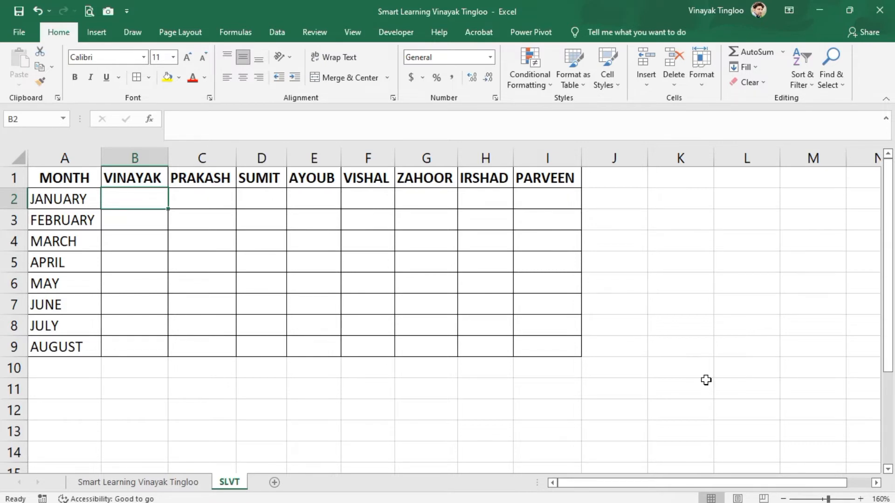
{"action": "type", "text": "=RA"}
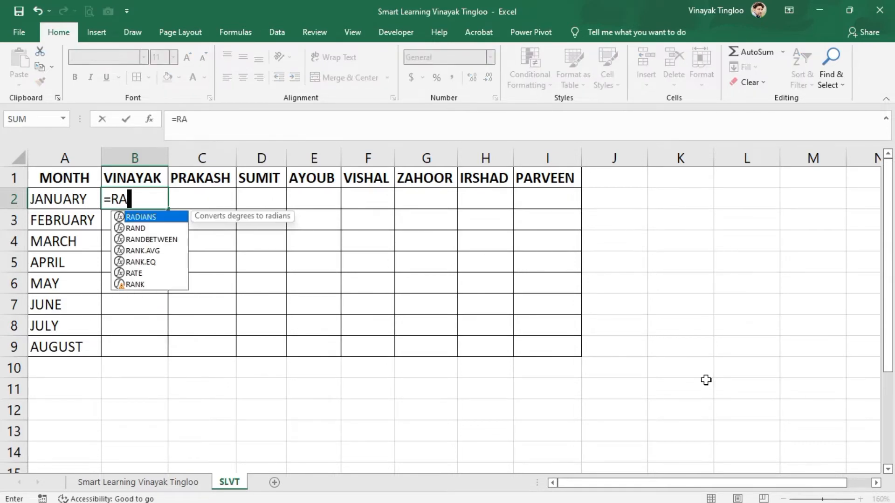
{"action": "type", "text": "NDBETW"}
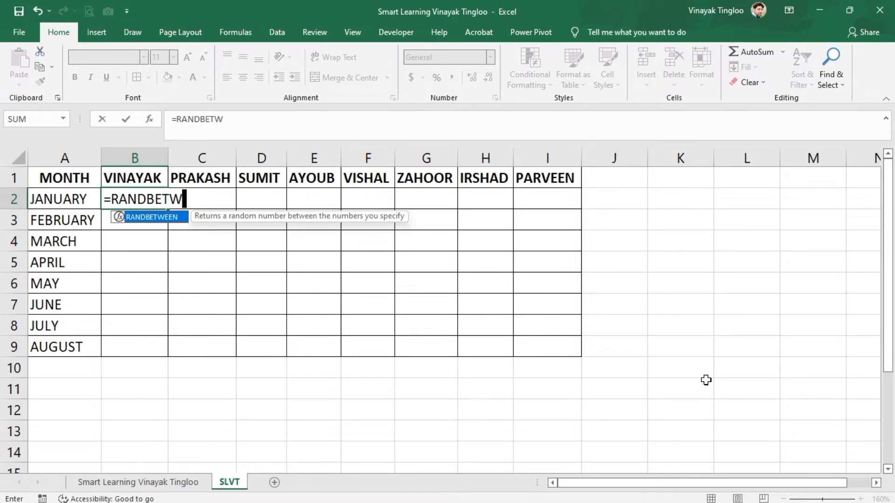
{"action": "key", "text": "Tab"}
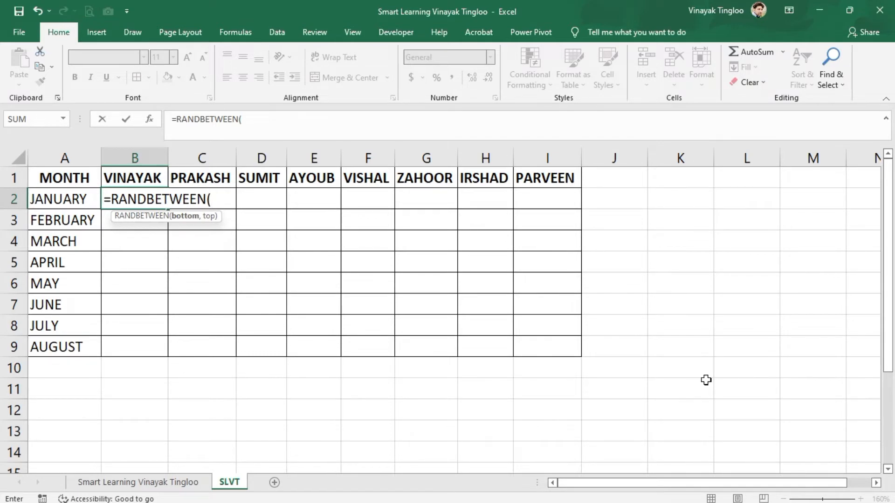
{"action": "type", "text": "43,9"}
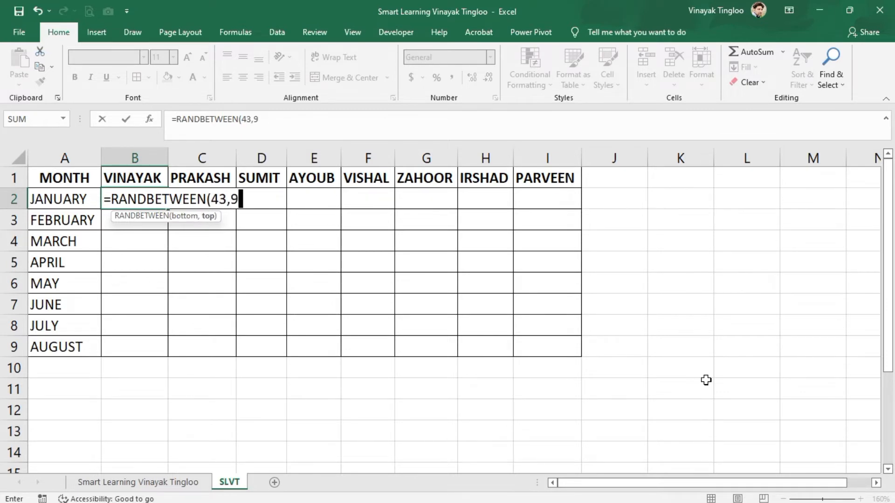
{"action": "type", "text": "6)"}
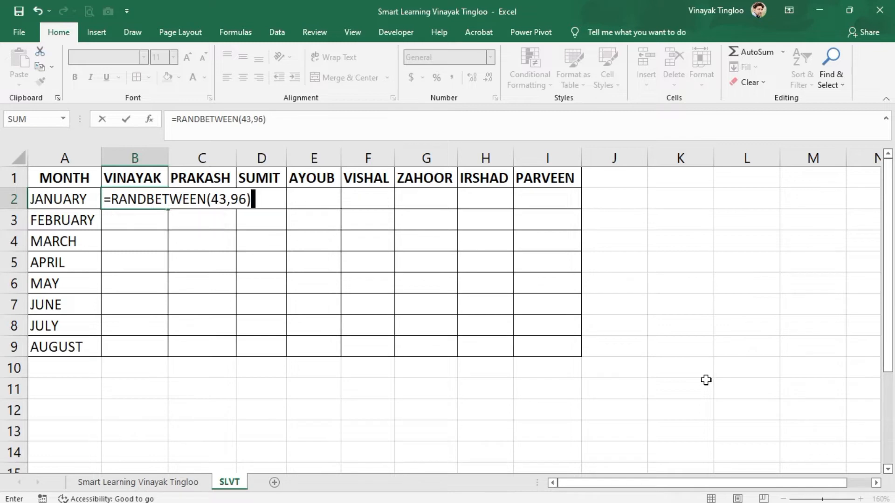
{"action": "key", "text": "Return"}
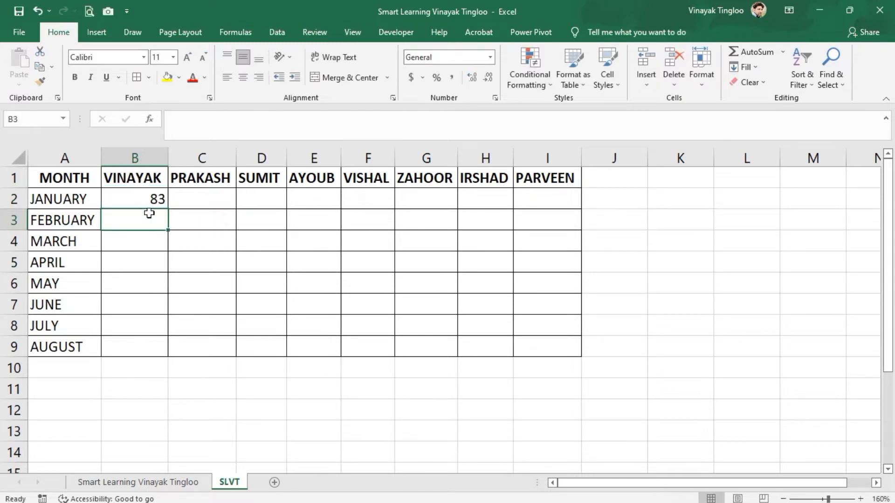
Fill the random-mark formula from B2 across the range B2:I9 and center the marks horizontally
{"action": "left_click", "coordinate": [143, 199]}
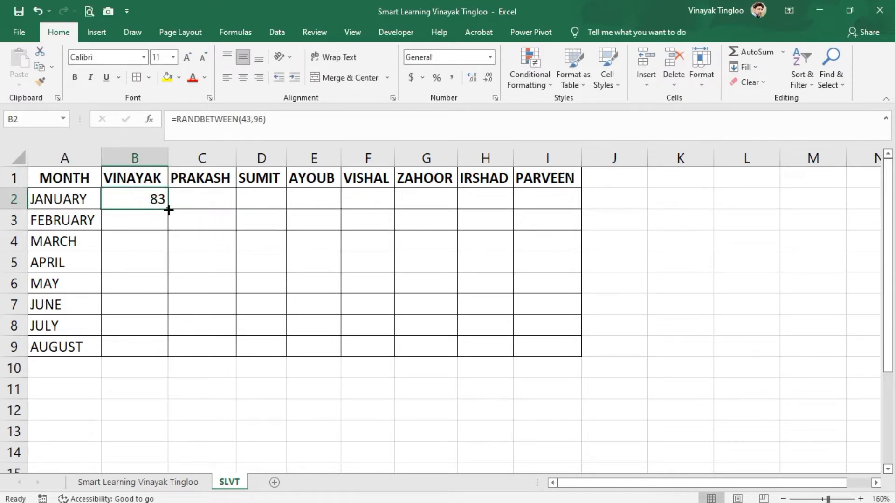
{"action": "left_click_drag", "start_coordinate": [169, 209], "coordinate": [588, 357]}
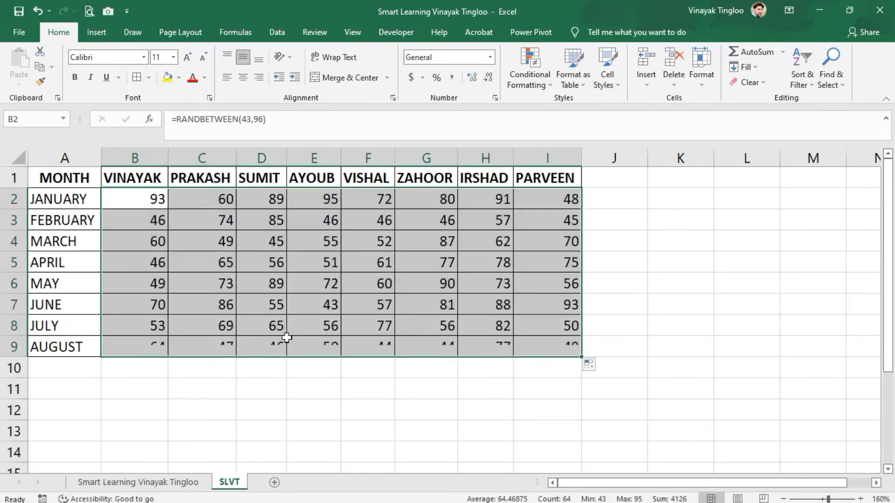
{"action": "left_click", "coordinate": [247, 82]}
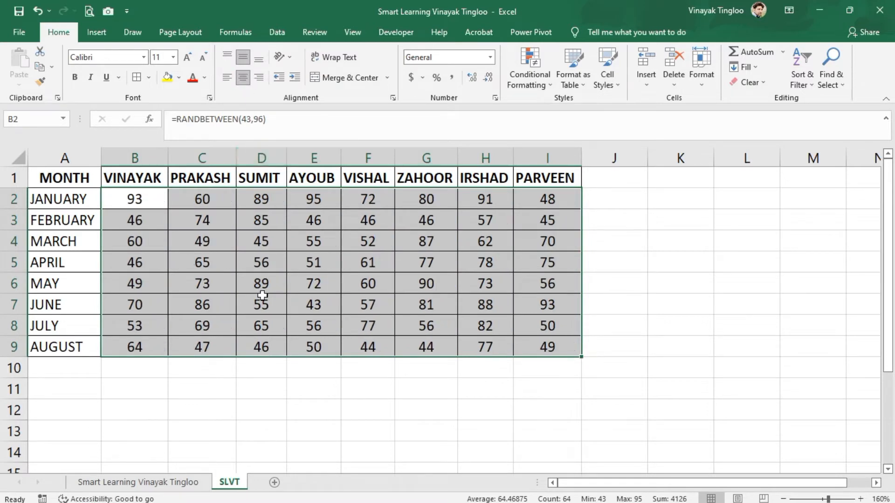
Copy the marks in B2:I9 and paste them over themselves as values to replace the formulas
{"action": "key", "text": "ctrl+c"}
{"action": "right_click", "coordinate": [156, 188]}
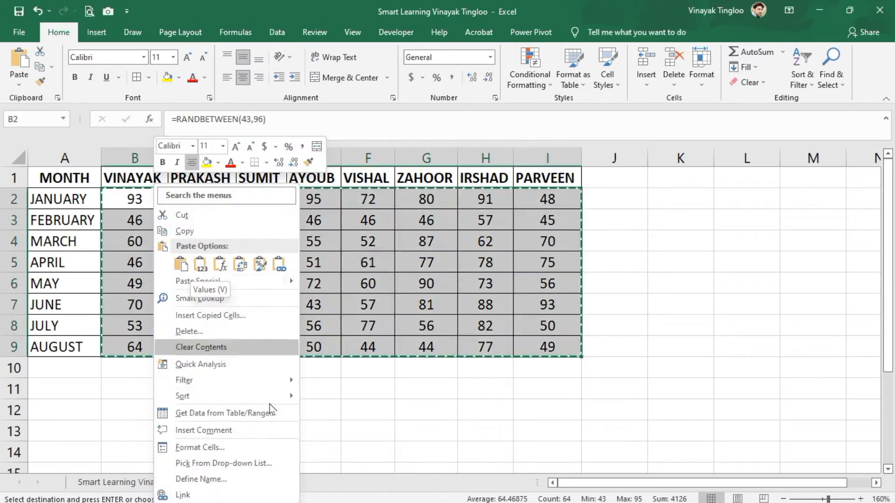
{"action": "left_click", "coordinate": [320, 253]}
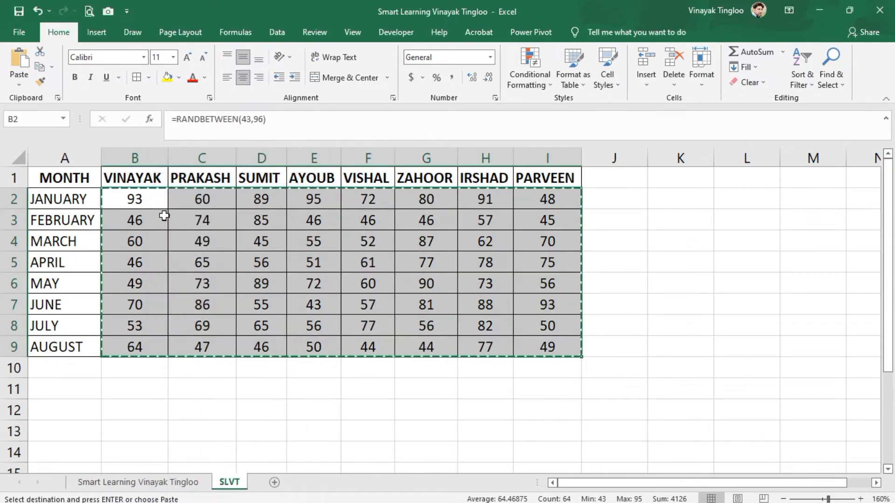
{"action": "right_click", "coordinate": [155, 188]}
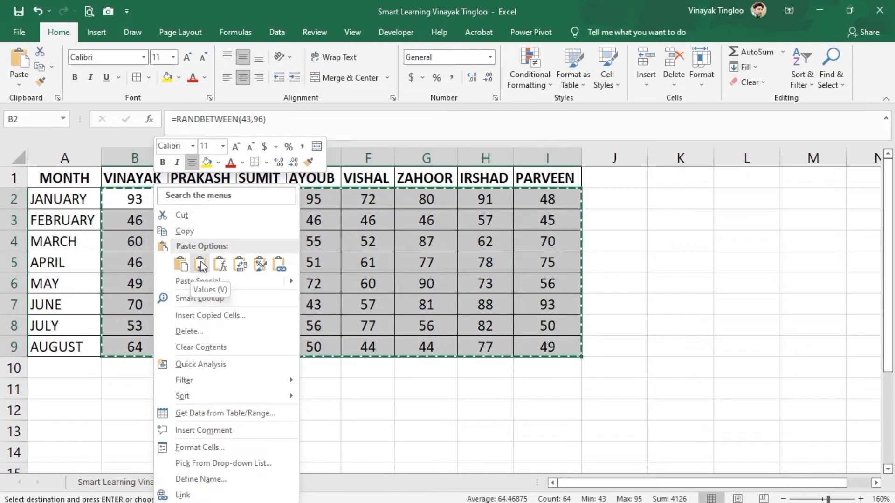
{"action": "left_click", "coordinate": [201, 267]}
{"action": "left_click", "coordinate": [238, 310]}
{"action": "left_click", "coordinate": [142, 206]}
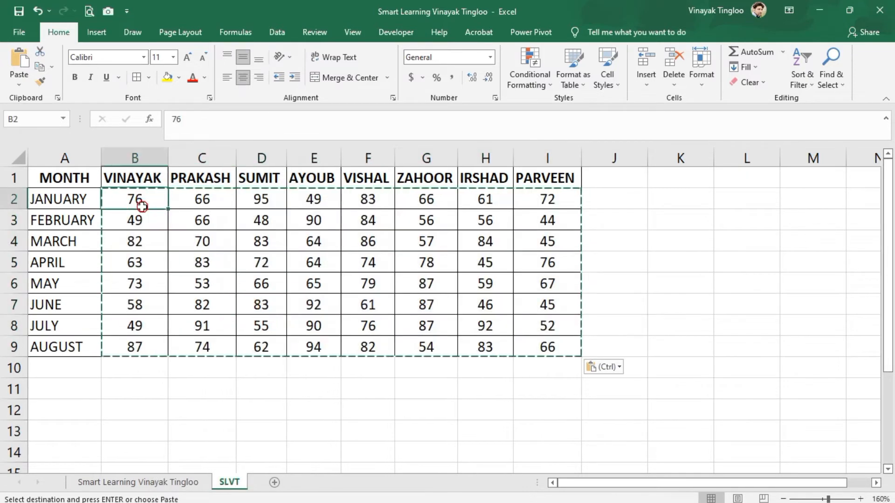
{"action": "key", "text": "Escape"}
Copy B2:I9 again, choose Values in the Paste Special dialog, and cancel without pasting
{"action": "left_click", "coordinate": [234, 261]}
{"action": "left_click", "coordinate": [142, 193]}
{"action": "right_click", "coordinate": [137, 208]}
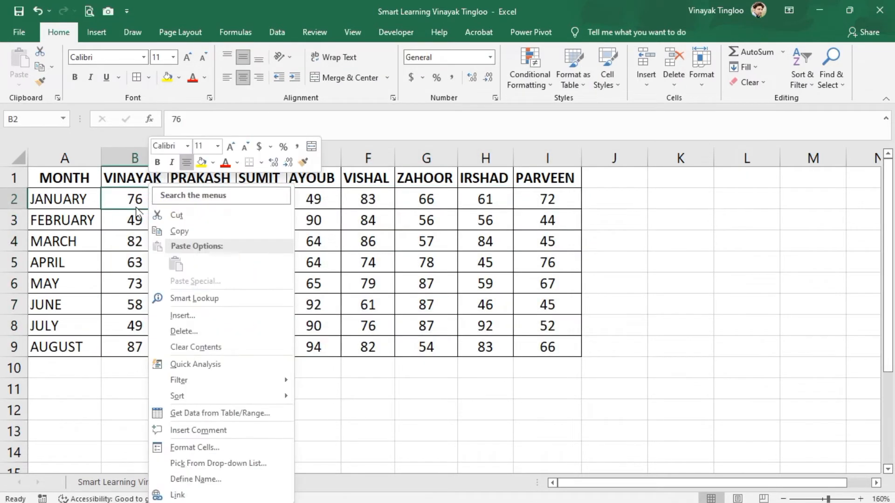
{"action": "key", "text": "Escape"}
{"action": "mouse_move", "coordinate": [134, 200]}
{"action": "left_mouse_down"}
{"action": "mouse_move", "coordinate": [160, 200]}
{"action": "mouse_move", "coordinate": [557, 350]}
{"action": "left_mouse_up"}
{"action": "key", "text": "ctrl+c"}
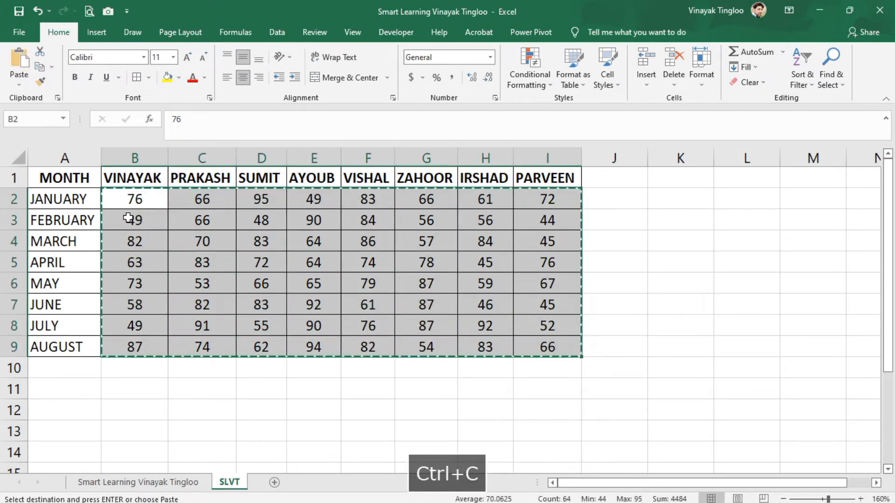
{"action": "right_click", "coordinate": [139, 204]}
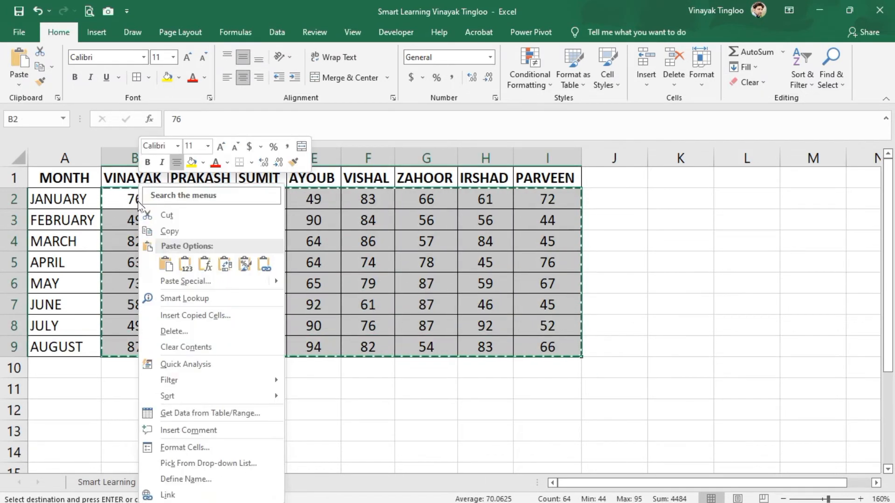
{"action": "left_click", "coordinate": [182, 281]}
{"action": "left_click", "coordinate": [72, 257]}
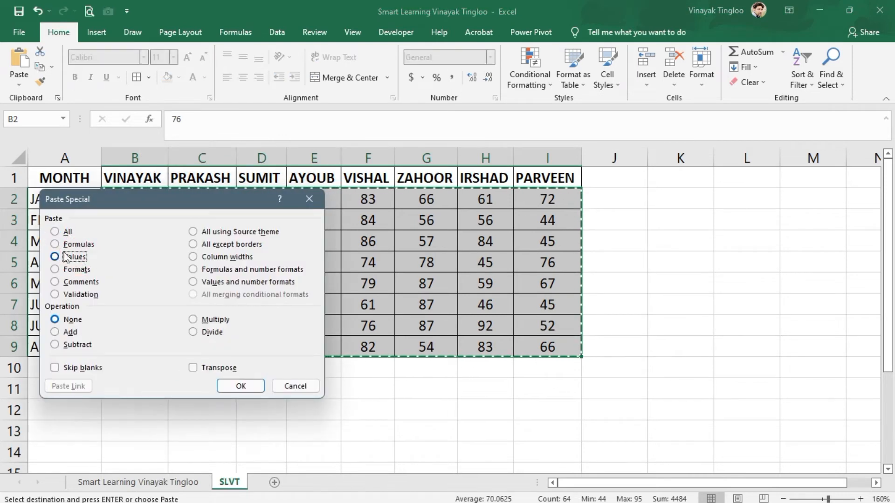
{"action": "left_click", "coordinate": [296, 386]}
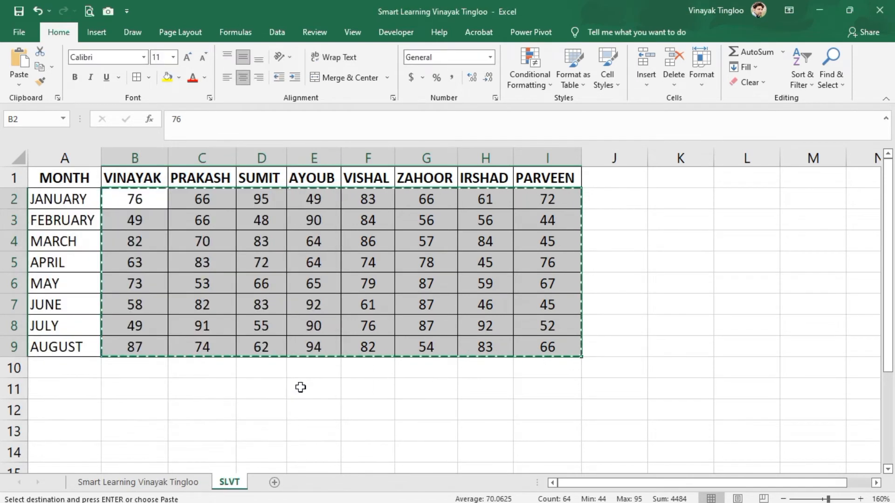
{"action": "left_click", "coordinate": [282, 248]}
{"action": "left_click", "coordinate": [181, 404]}
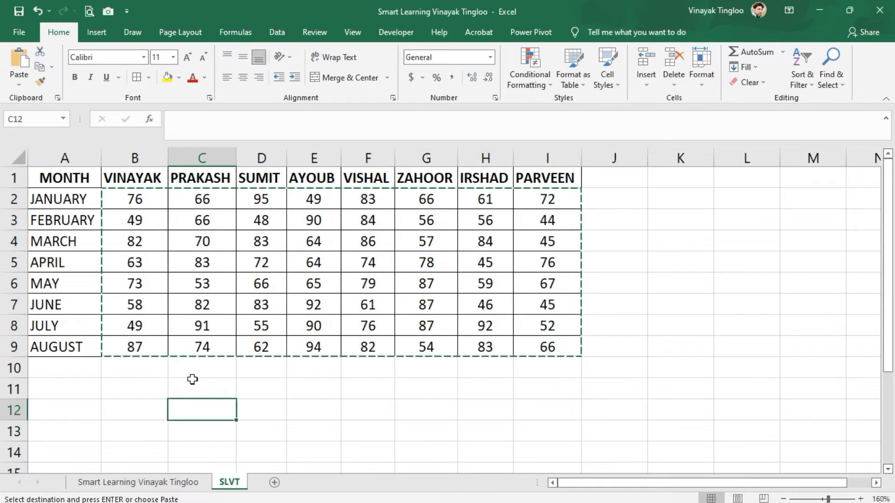
Enter the label MARKS OBT in cell A11 below the table
{"action": "left_click", "coordinate": [66, 390]}
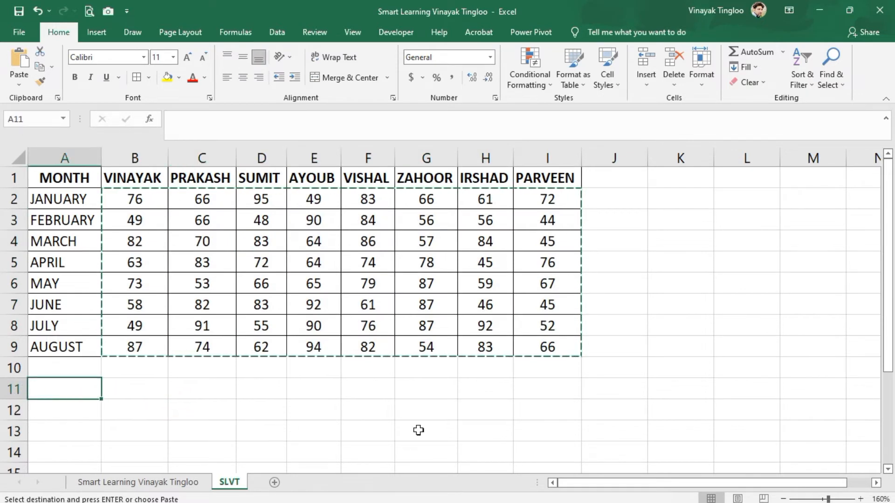
{"action": "type", "text": "MAR"}
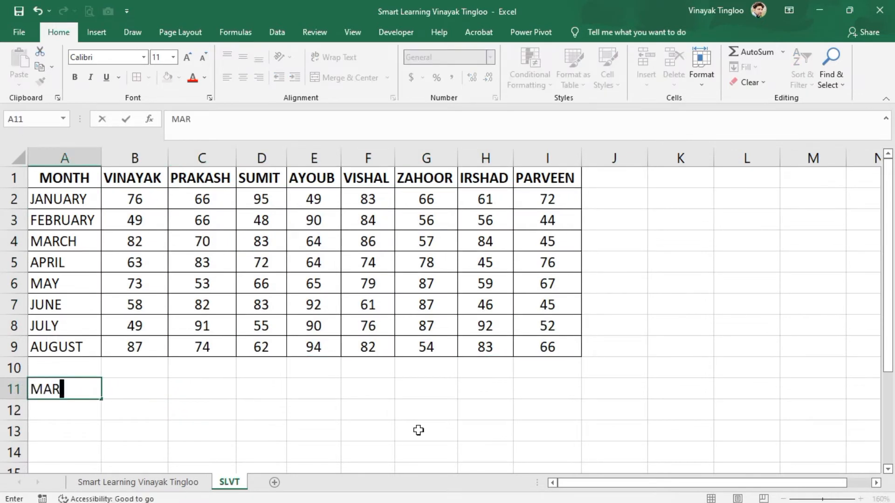
{"action": "type", "text": "KS OBT"}
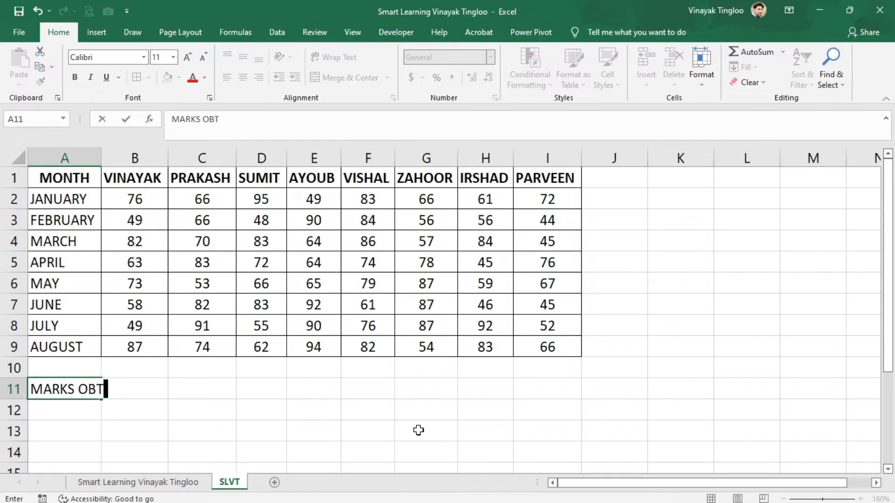
{"action": "left_click", "coordinate": [387, 426]}
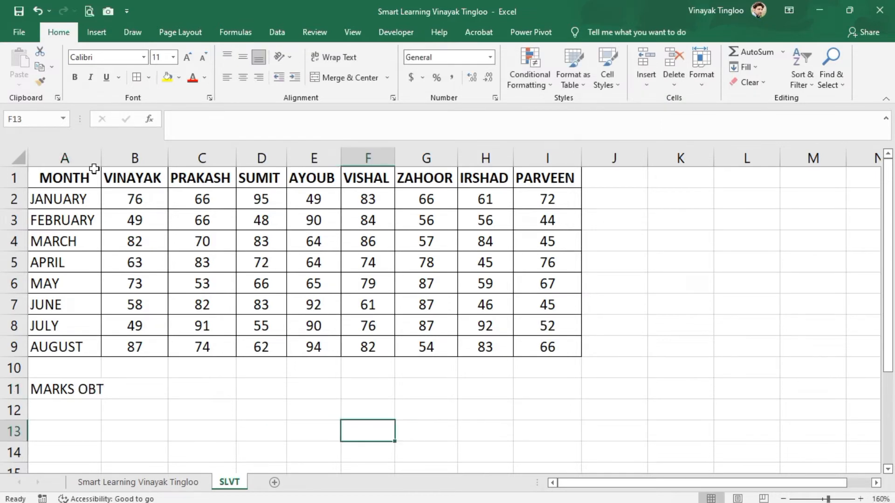
Widen column A to fit MARKS OBT and add a List data validation to A12 sourced from the student names in B1:I1
{"action": "left_click_drag", "start_coordinate": [101, 155], "coordinate": [111, 155]}
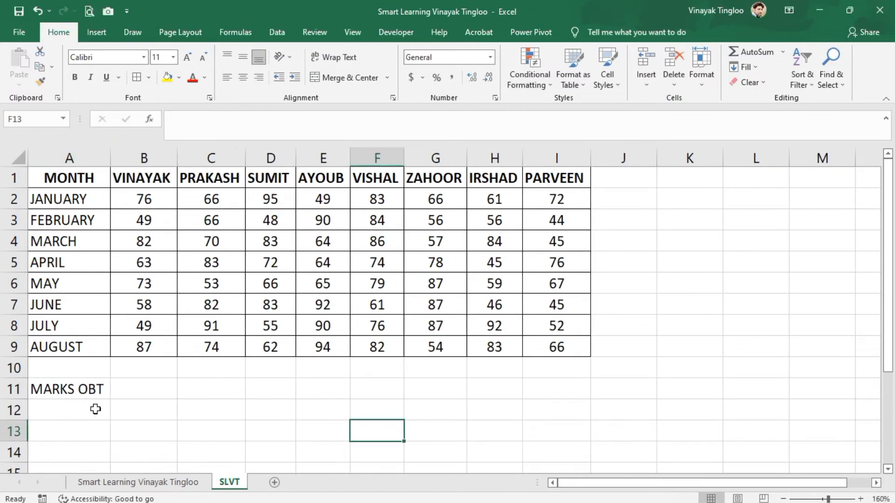
{"action": "left_click", "coordinate": [78, 414]}
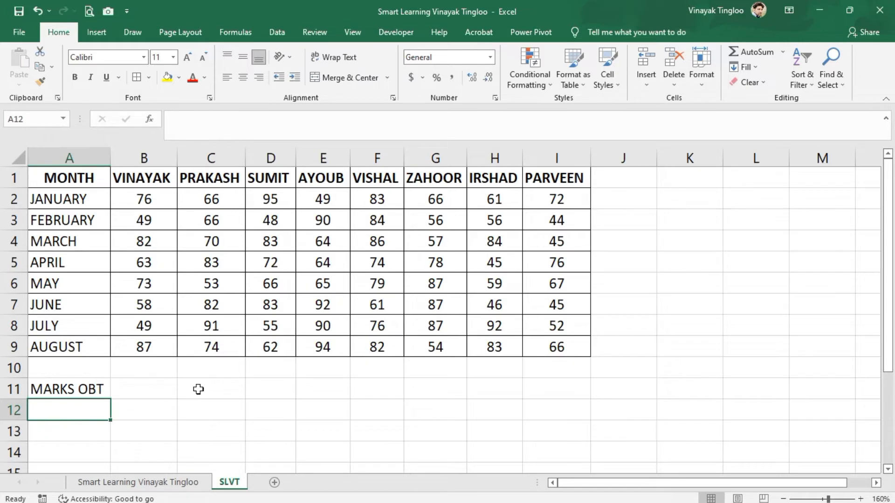
{"action": "left_click", "coordinate": [282, 29]}
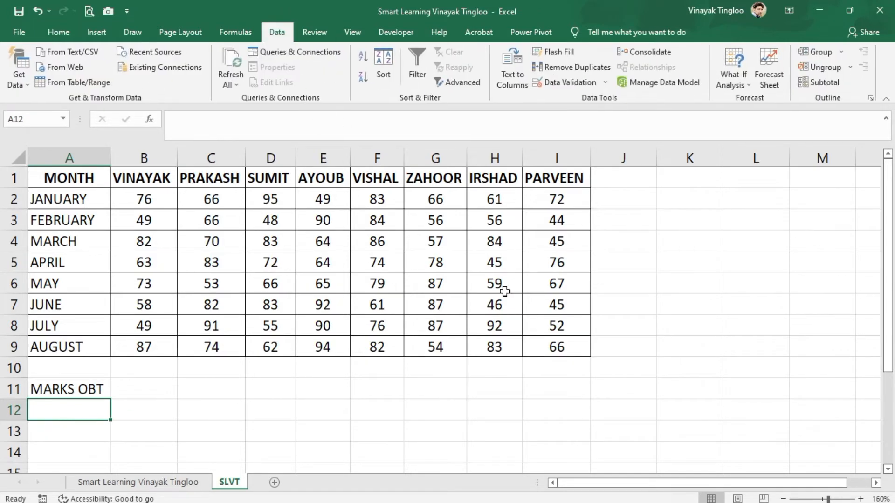
{"action": "left_click", "coordinate": [545, 83]}
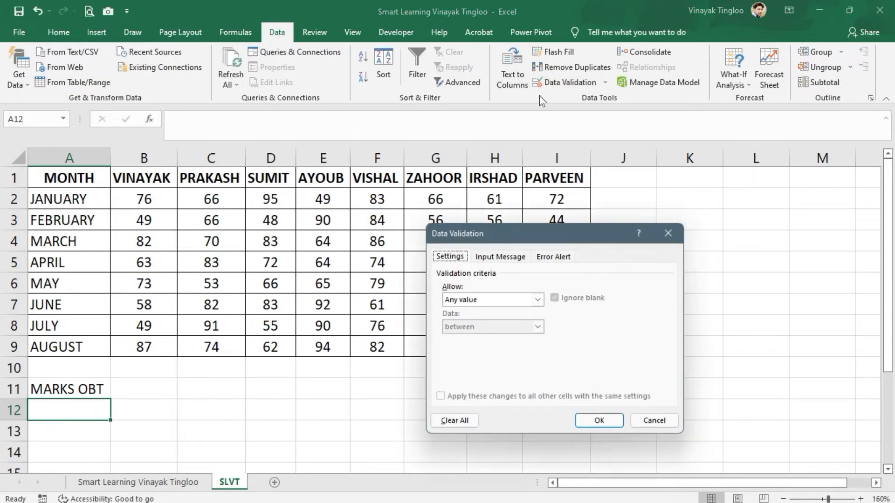
{"action": "left_click", "coordinate": [471, 300]}
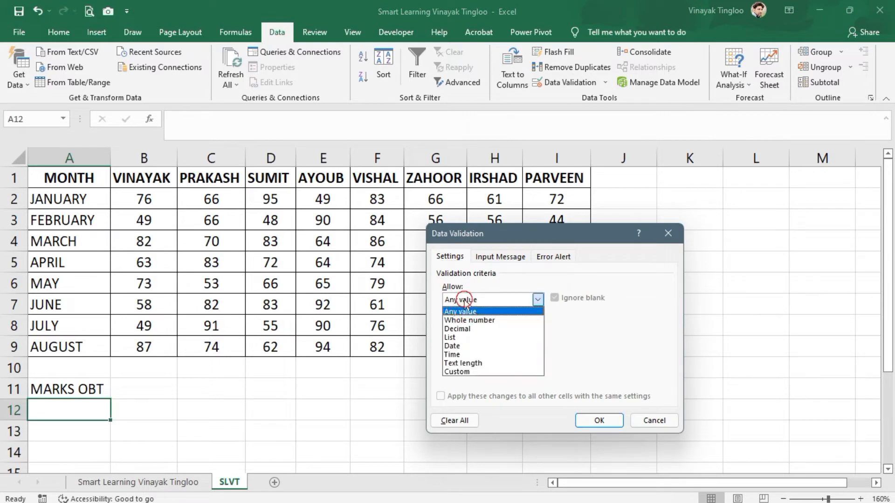
{"action": "left_click", "coordinate": [472, 337]}
{"action": "left_click", "coordinate": [466, 353]}
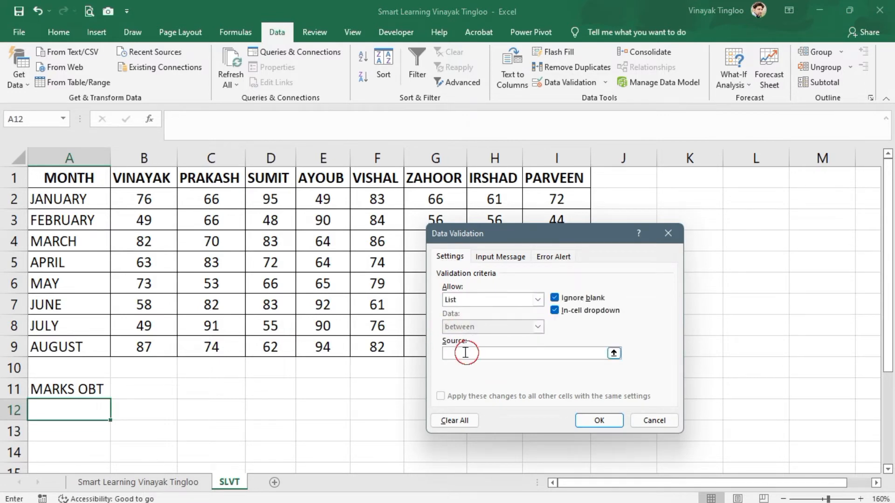
{"action": "left_click_drag", "start_coordinate": [157, 178], "coordinate": [550, 175]}
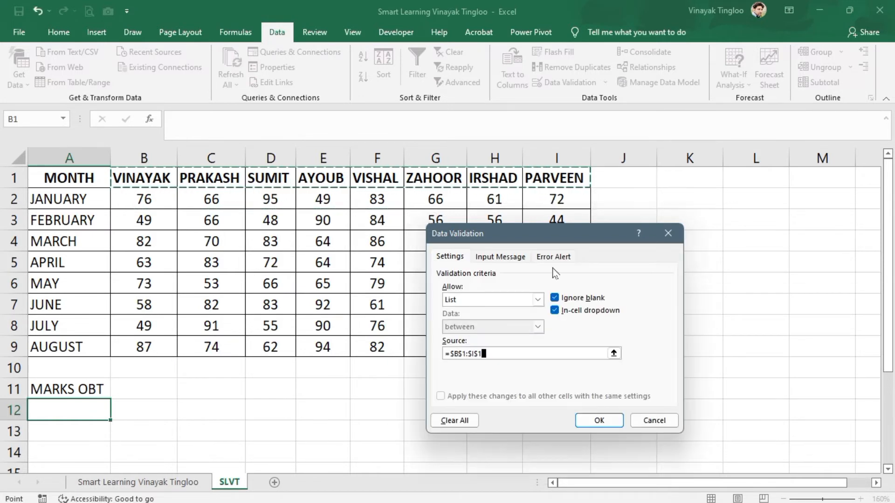
{"action": "left_click", "coordinate": [598, 420]}
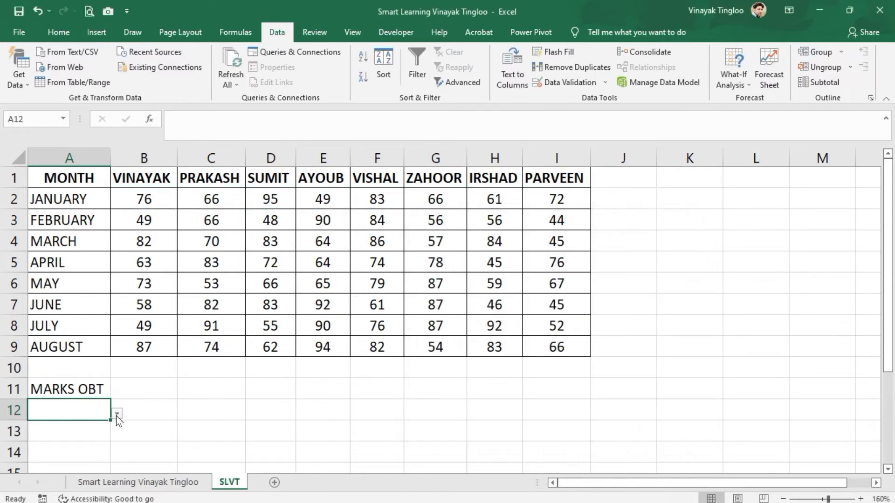
Choose the first student from the drop-down list in A12 and make A11:A12 bold
{"action": "left_click", "coordinate": [117, 414]}
{"action": "left_click", "coordinate": [58, 295]}
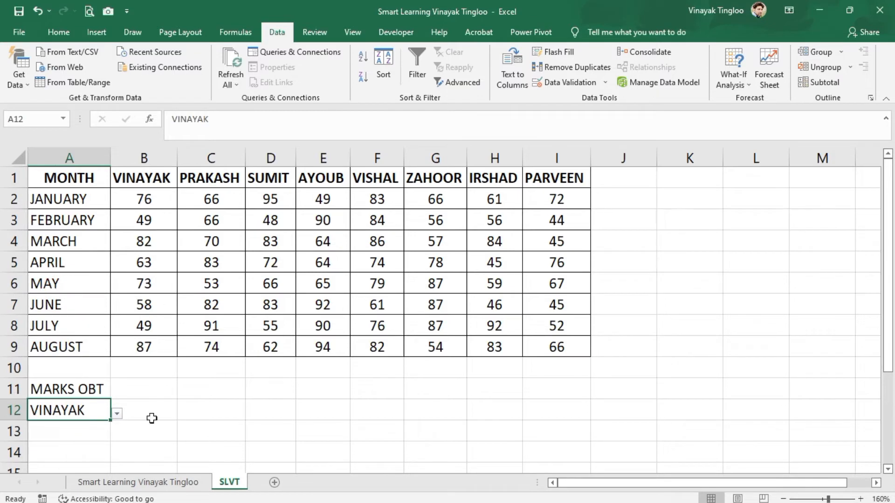
{"action": "left_click_drag", "start_coordinate": [91, 390], "coordinate": [84, 409]}
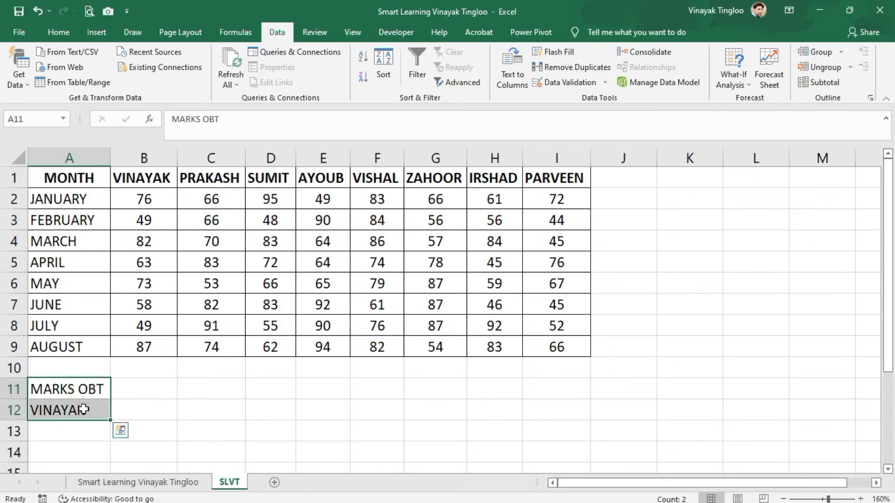
{"action": "key", "text": "ctrl+b"}
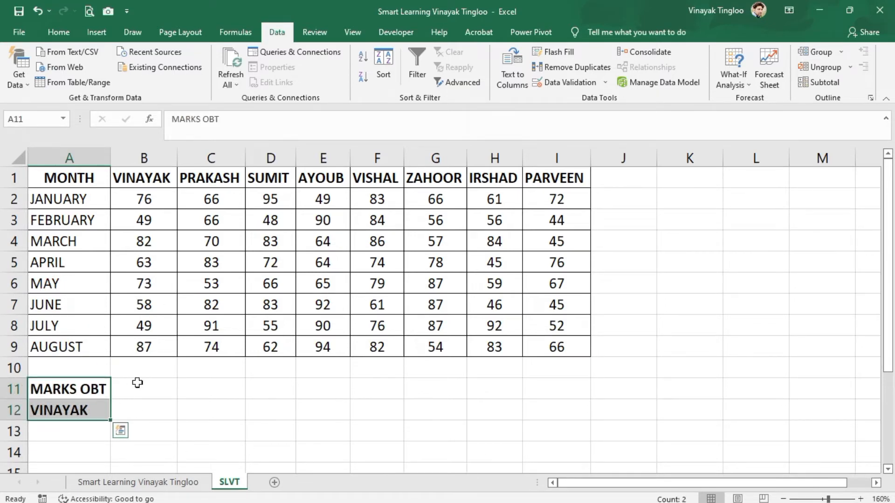
Copy the months in A2:A9 and paste them transposed across row 11 starting at B11
{"action": "left_click_drag", "start_coordinate": [77, 200], "coordinate": [74, 345]}
{"action": "key", "text": "ctrl+c"}
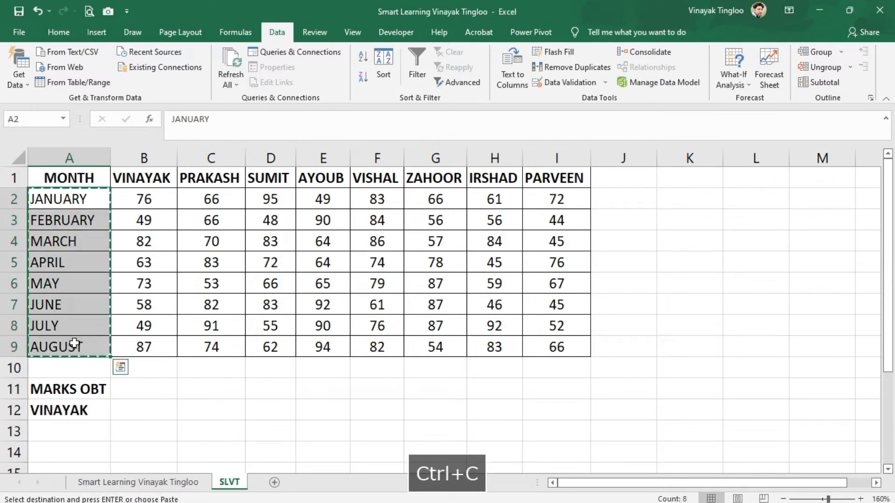
{"action": "right_click", "coordinate": [148, 390]}
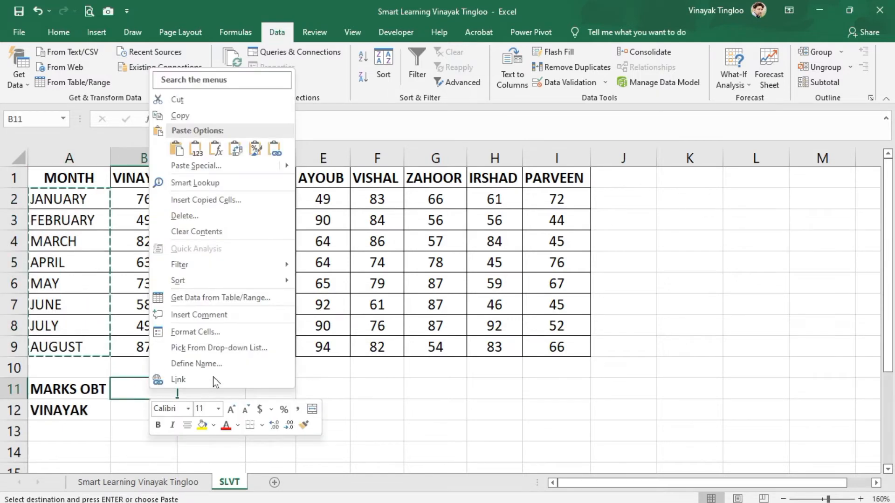
{"action": "left_click", "coordinate": [221, 165]}
{"action": "left_click", "coordinate": [259, 254]}
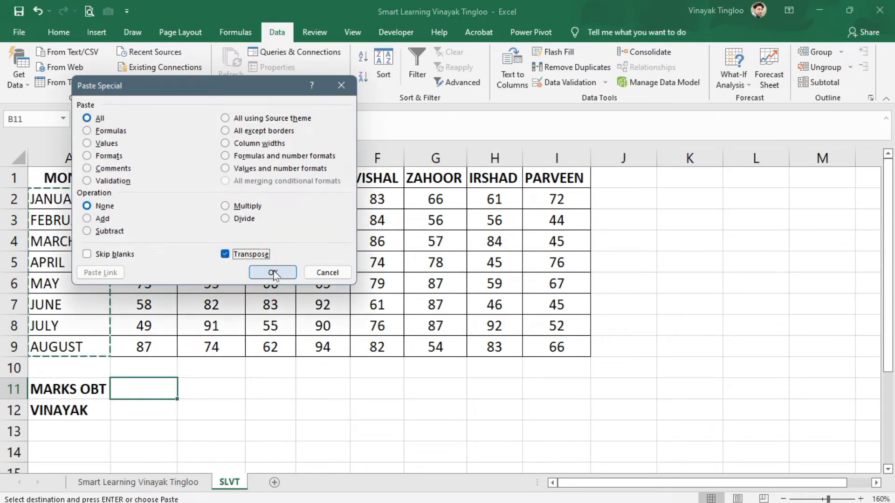
{"action": "left_click", "coordinate": [273, 273]}
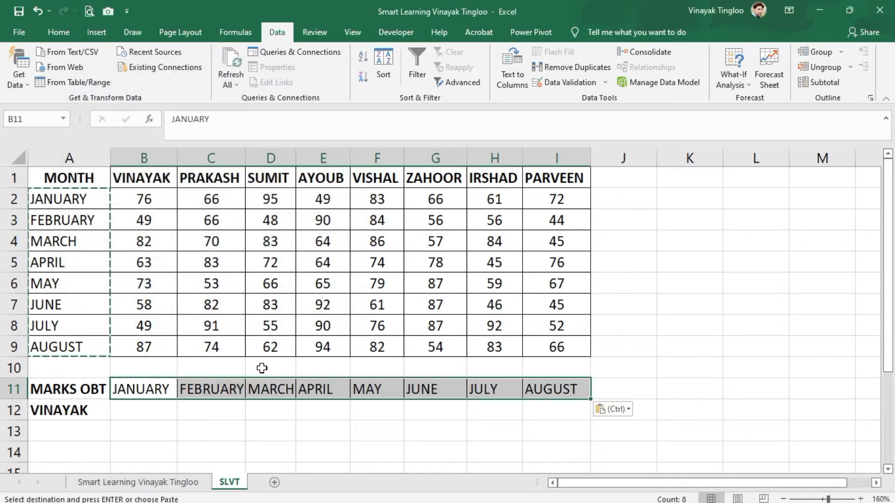
Center and bold the month headings in B11:I11, and autofit the width of all columns
{"action": "left_click", "coordinate": [59, 32]}
{"action": "left_click", "coordinate": [243, 77]}
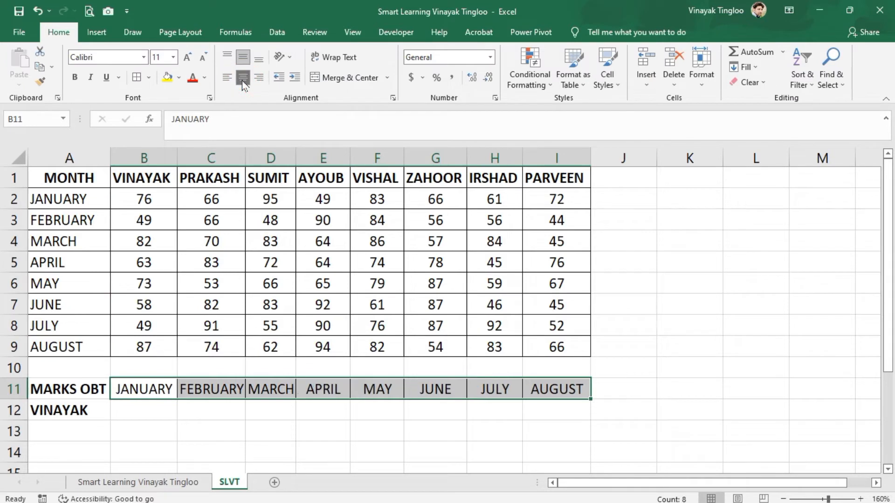
{"action": "left_click", "coordinate": [72, 77]}
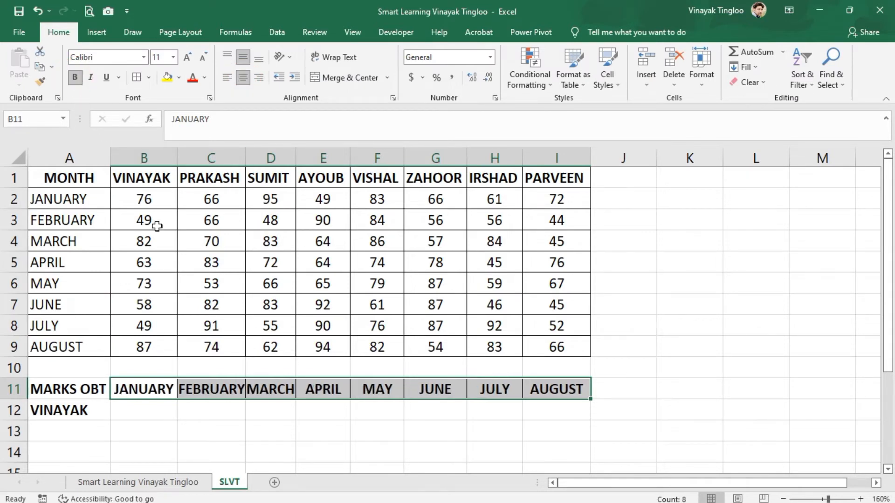
{"action": "left_click", "coordinate": [17, 159]}
{"action": "double_click", "coordinate": [111, 159]}
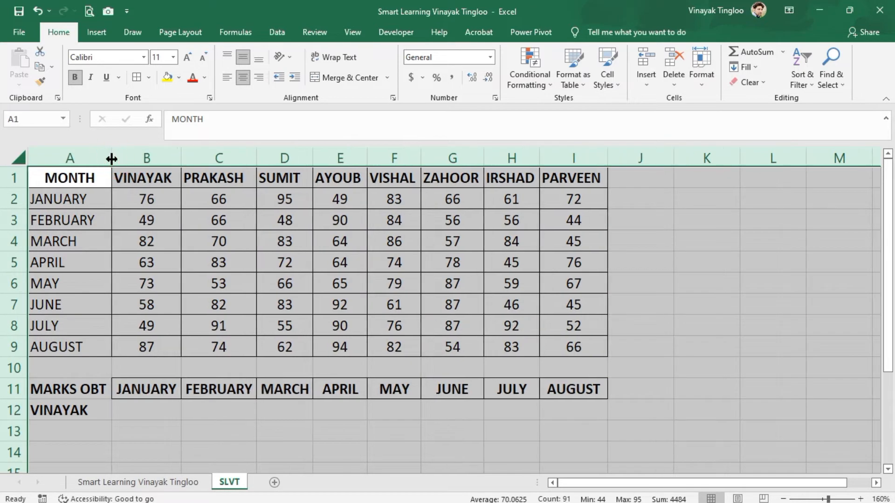
Apply all borders to the lookup area A11:I12
{"action": "left_click", "coordinate": [99, 391]}
{"action": "mouse_move", "coordinate": [99, 390]}
{"action": "left_mouse_down"}
{"action": "mouse_move", "coordinate": [342, 422]}
{"action": "mouse_move", "coordinate": [580, 410]}
{"action": "left_mouse_up"}
{"action": "key", "text": "alt+a"}
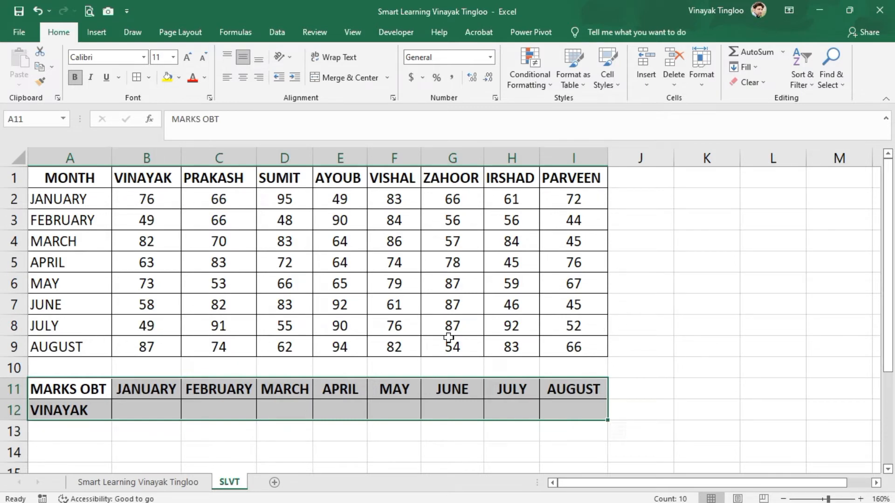
Switch the student in A12 to the fifth name, the one heading column F, using its drop-down list
{"action": "left_click", "coordinate": [74, 413]}
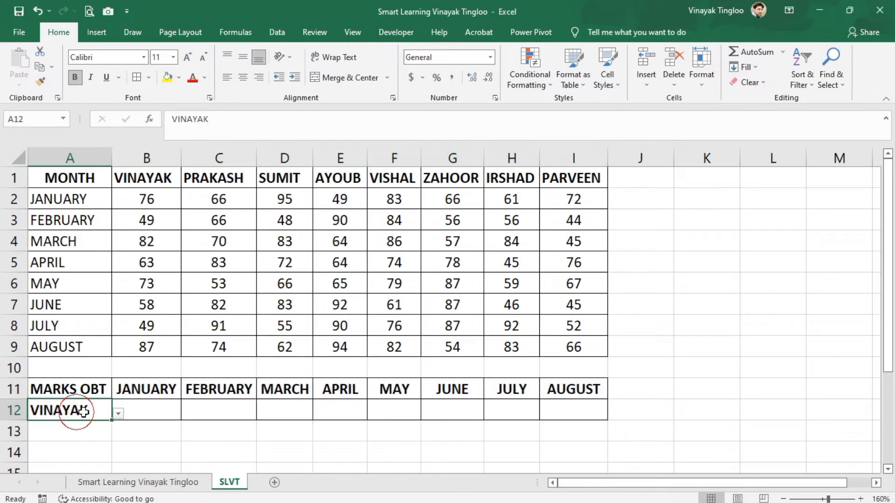
{"action": "left_click", "coordinate": [119, 414]}
{"action": "left_click", "coordinate": [75, 354]}
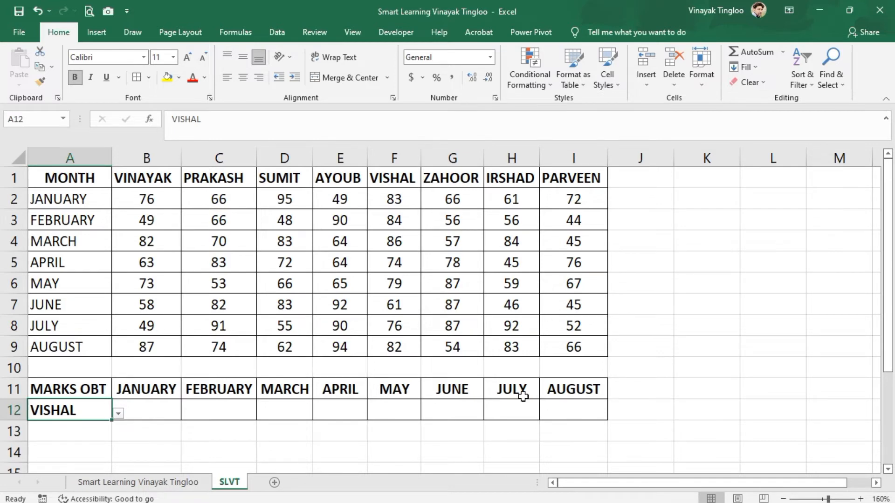
Begin an HLOOKUP formula in B12 with A12 as the lookup value and B1:I9 as the table array
{"action": "left_click", "coordinate": [151, 403]}
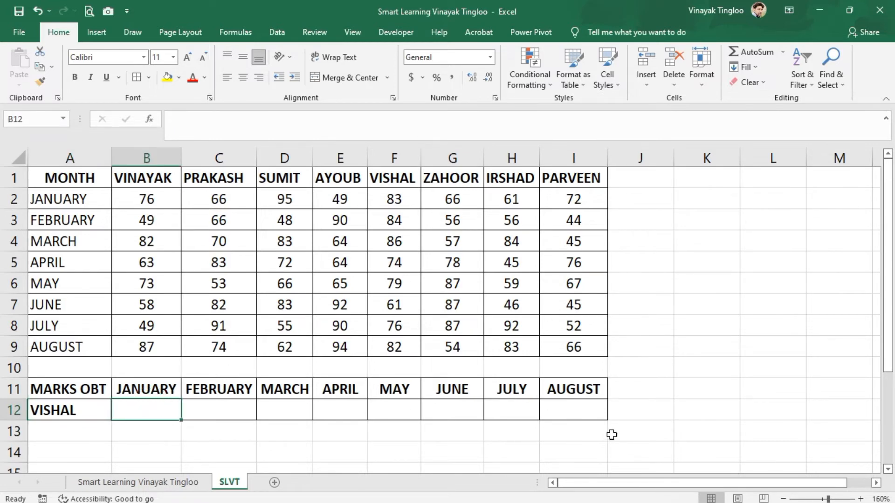
{"action": "type", "text": "="}
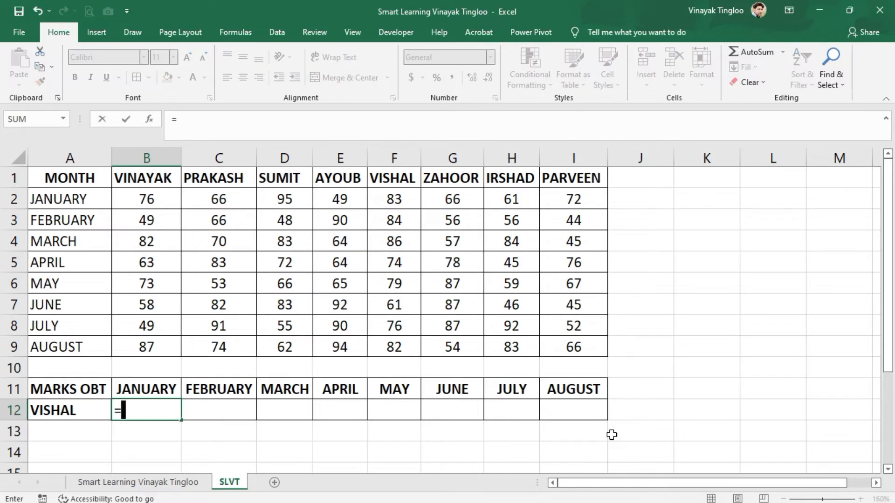
{"action": "type", "text": "HLO"}
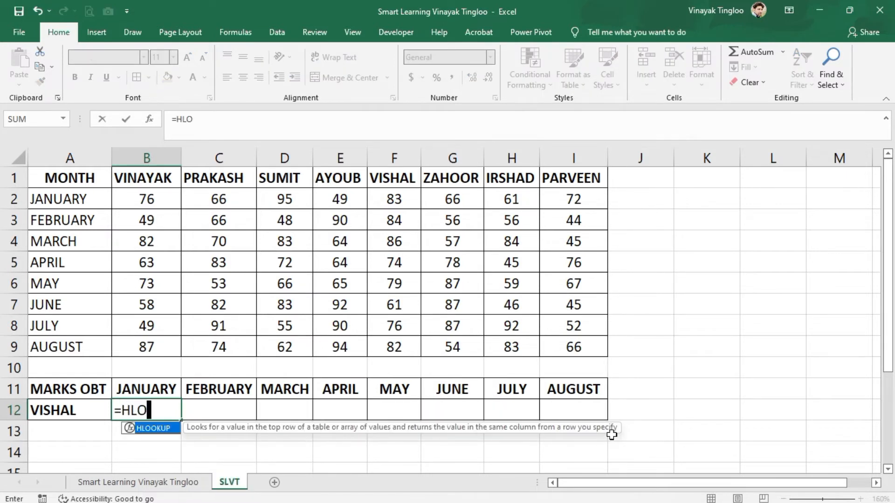
{"action": "key", "text": "Tab"}
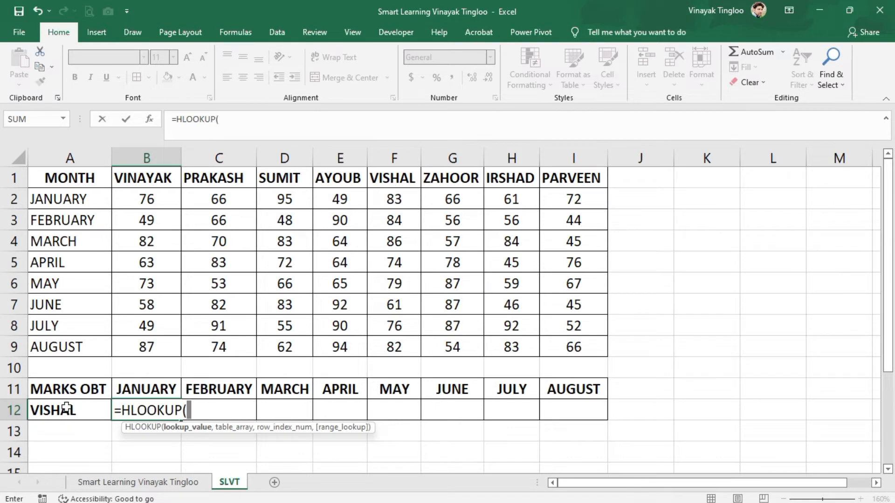
{"action": "left_click", "coordinate": [47, 412]}
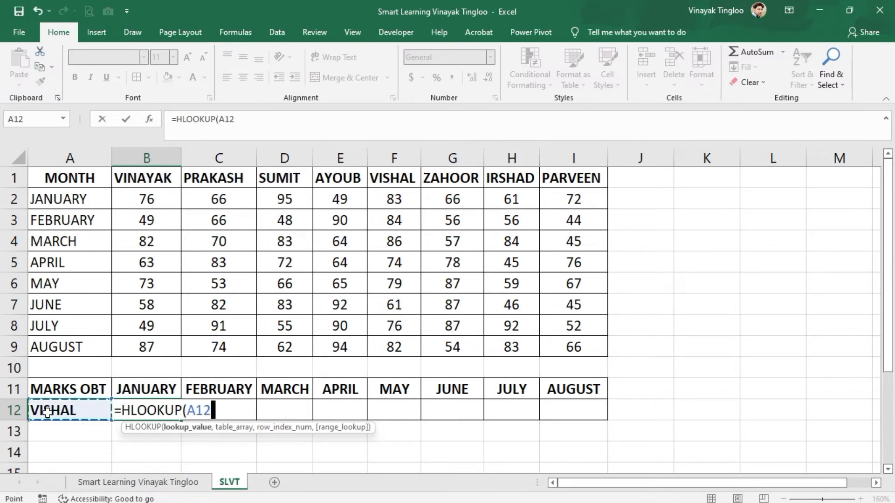
{"action": "type", "text": ","}
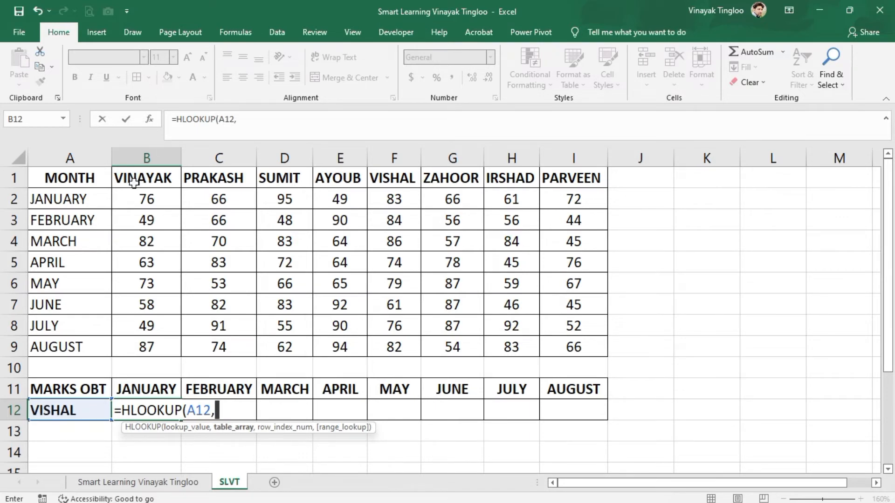
{"action": "left_click_drag", "start_coordinate": [140, 184], "coordinate": [582, 337]}
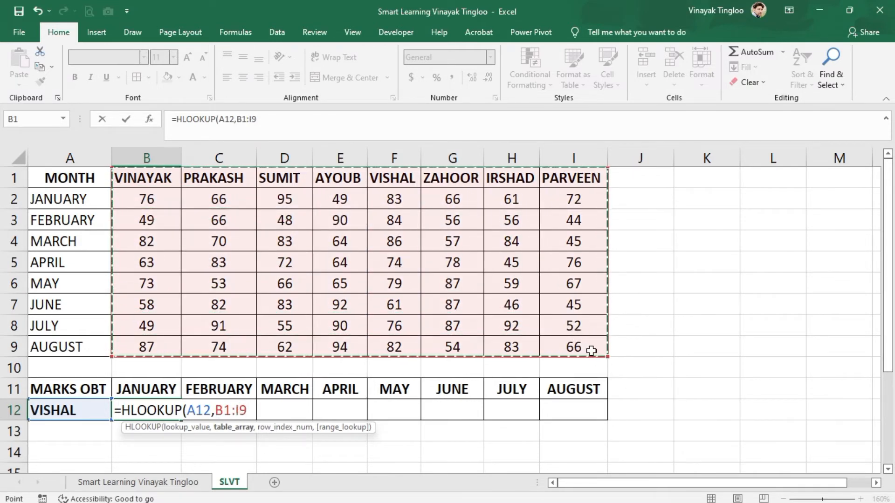
Add a COLUMNS function over B14:C14 as the row index argument of the HLOOKUP formula
{"action": "type", "text": ","}
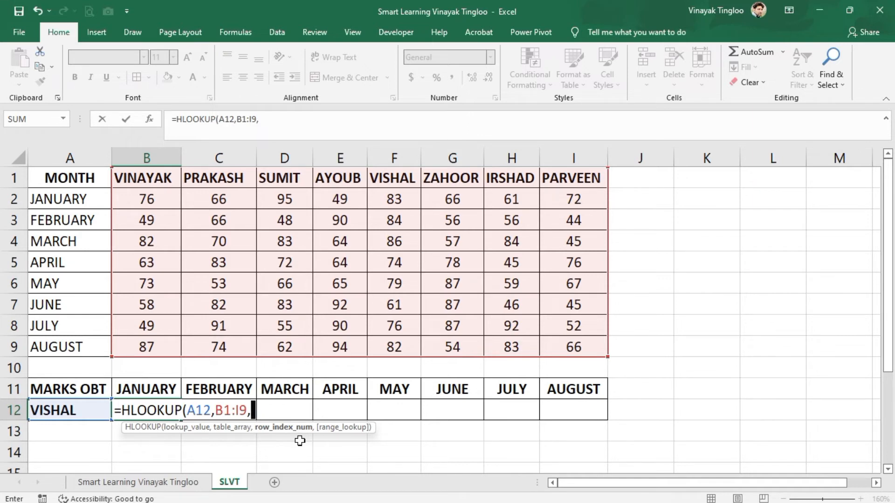
{"action": "type", "text": "COLUMNS"}
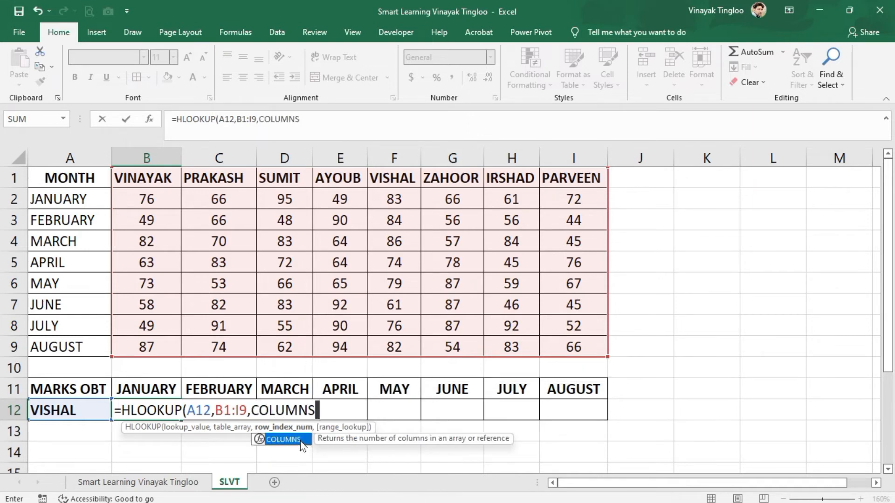
{"action": "key", "text": "Tab"}
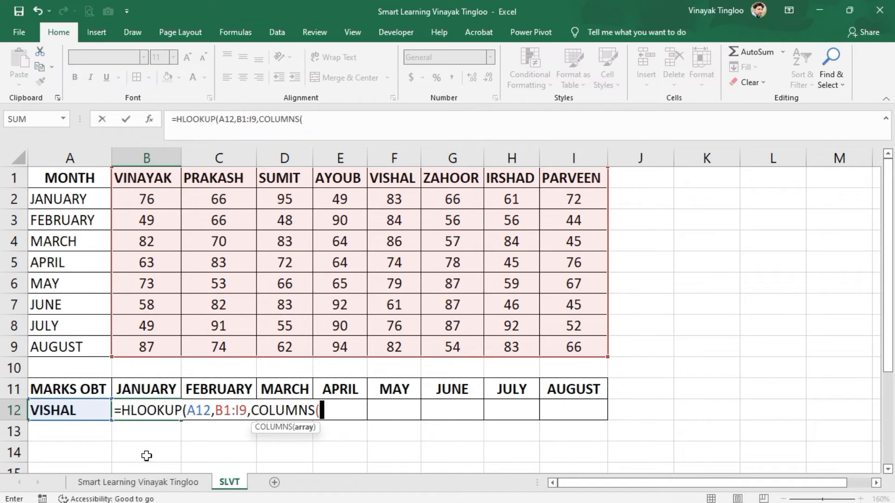
{"action": "left_click_drag", "start_coordinate": [146, 456], "coordinate": [207, 452]}
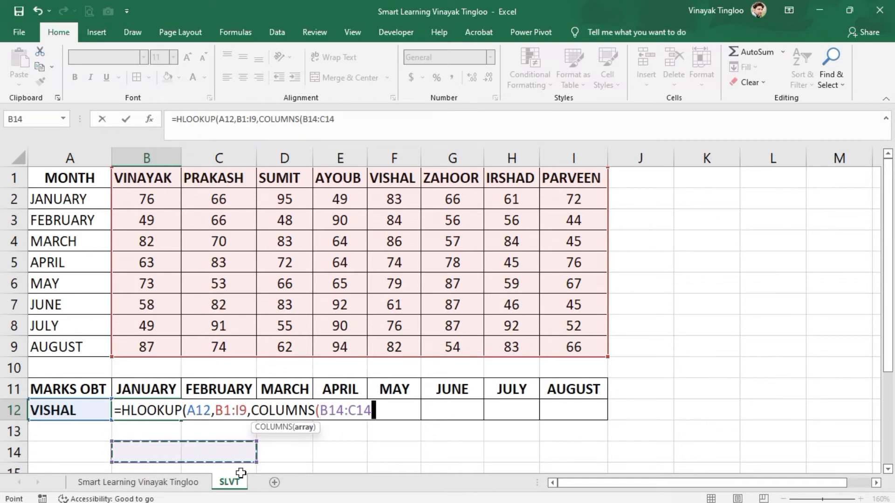
Make the B14 reference inside the COLUMNS function absolute as $B$14, leaving C14 relative
{"action": "left_click", "coordinate": [343, 409]}
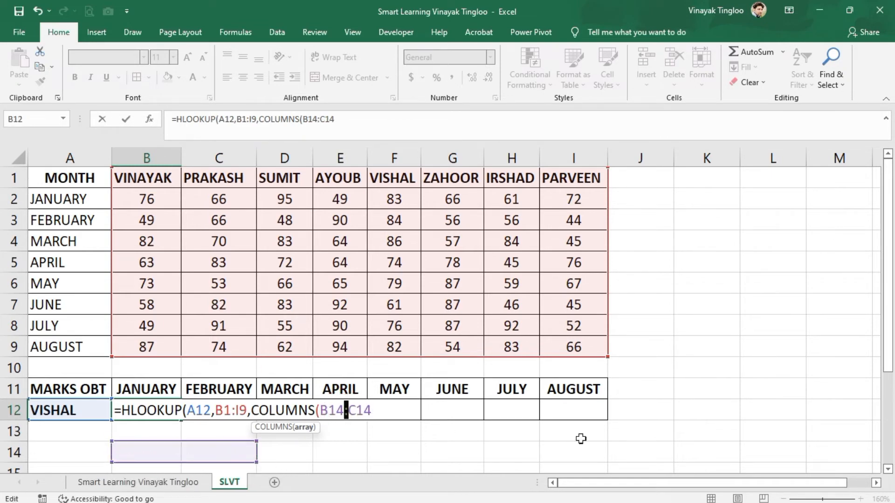
{"action": "key", "text": "shift+Left"}
{"action": "key", "text": "shift+Left"}
{"action": "key", "text": "shift+Left"}
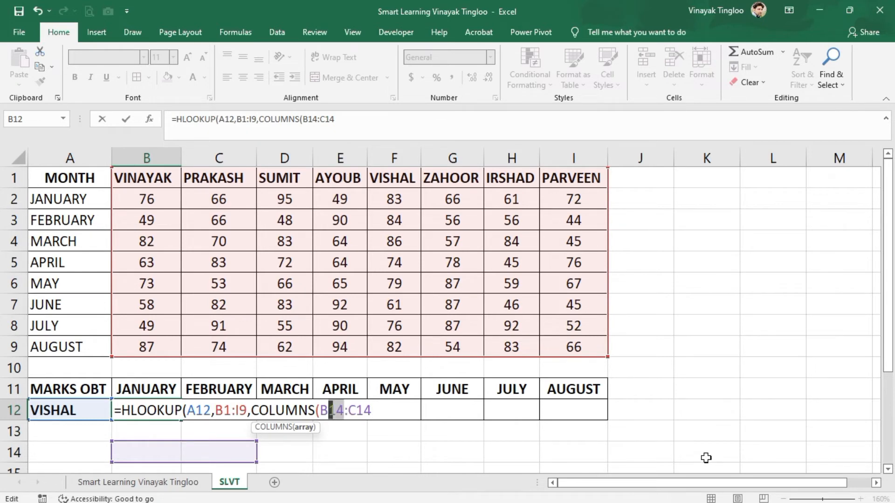
{"action": "key", "text": "F4"}
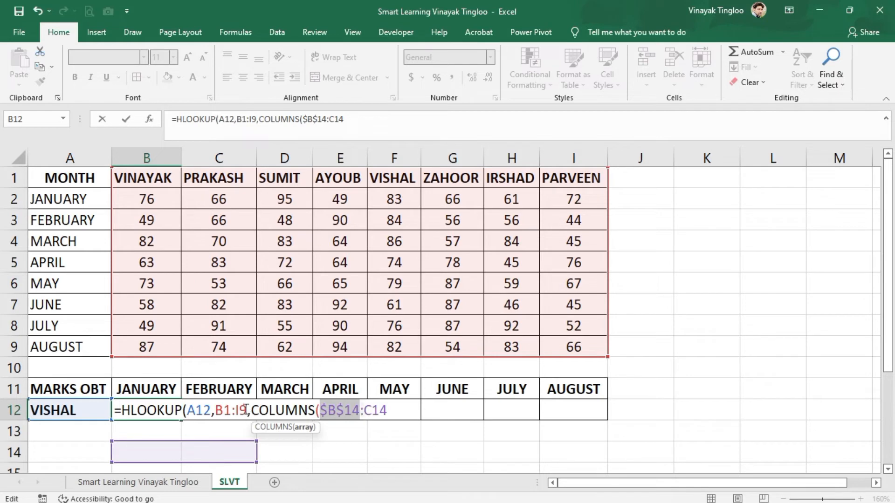
Make the lookup value and table array absolute as $A$12 and $B$1:$I$9, and complete the HLOOKUP formula with range lookup 0
{"action": "left_click_drag", "start_coordinate": [247, 410], "coordinate": [187, 410]}
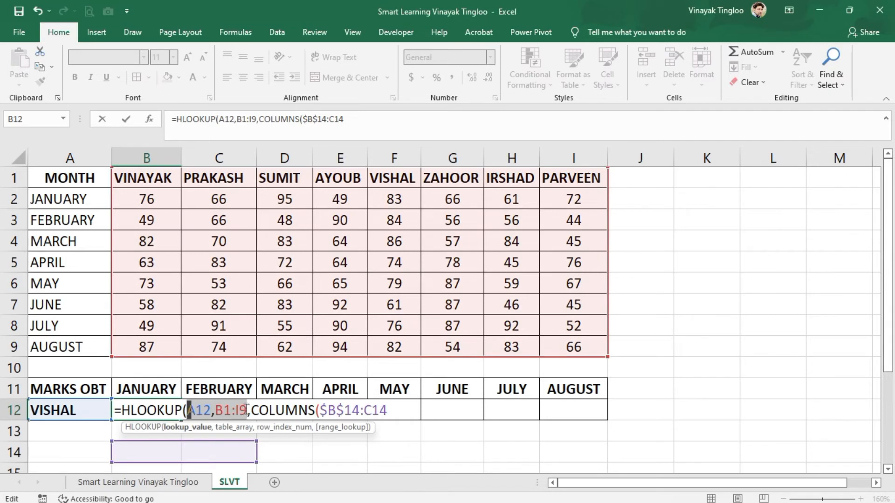
{"action": "key", "text": "F4"}
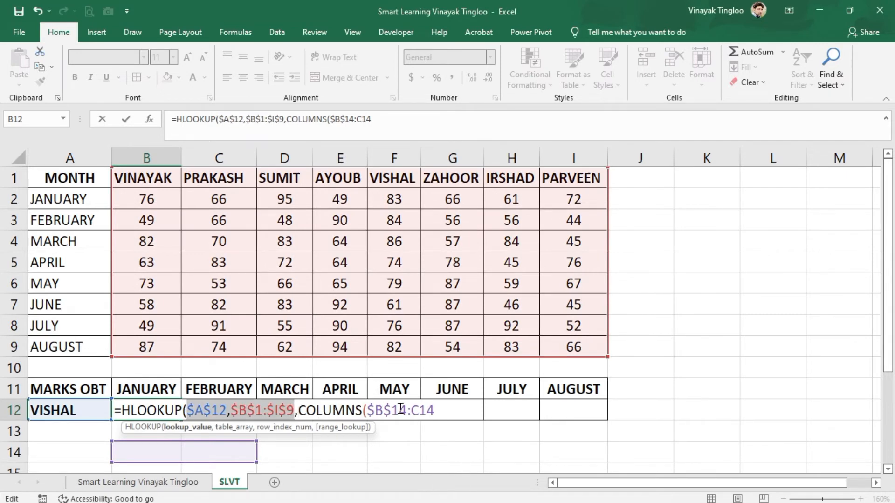
{"action": "left_click", "coordinate": [421, 410]}
{"action": "key", "text": "Right"}
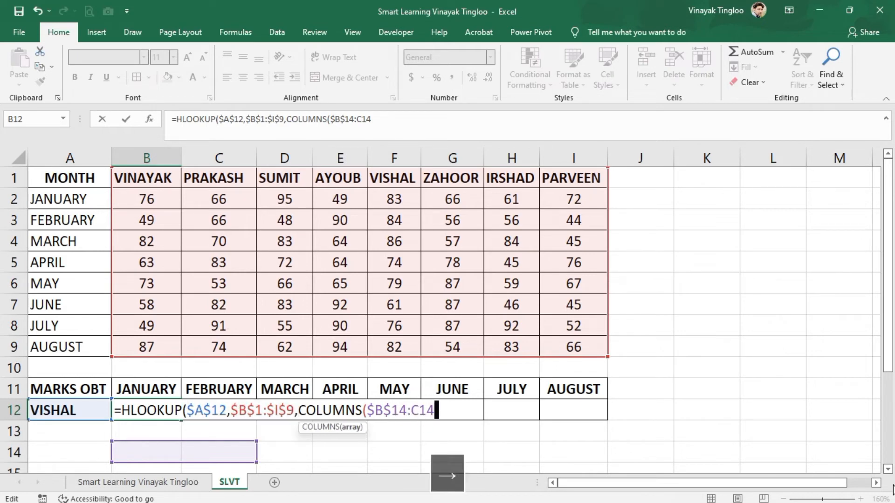
{"action": "type", "text": ")"}
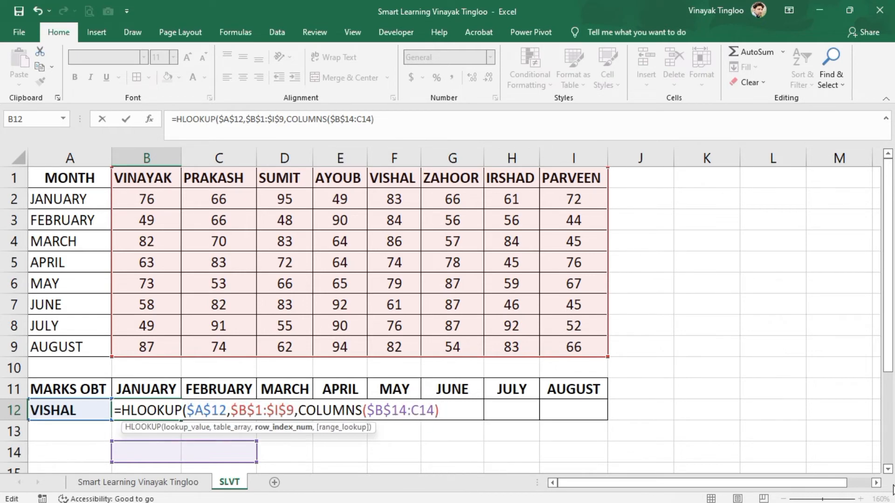
{"action": "type", "text": ","}
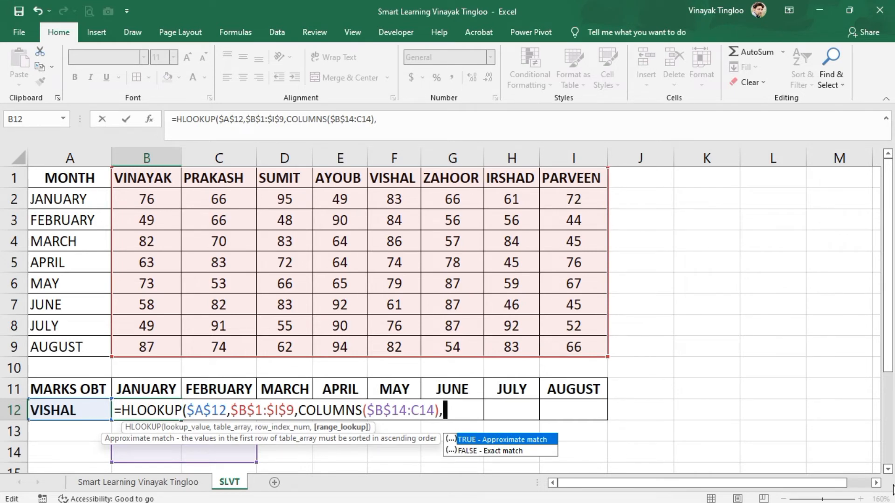
{"action": "type", "text": "0)"}
{"action": "key", "text": "Return"}
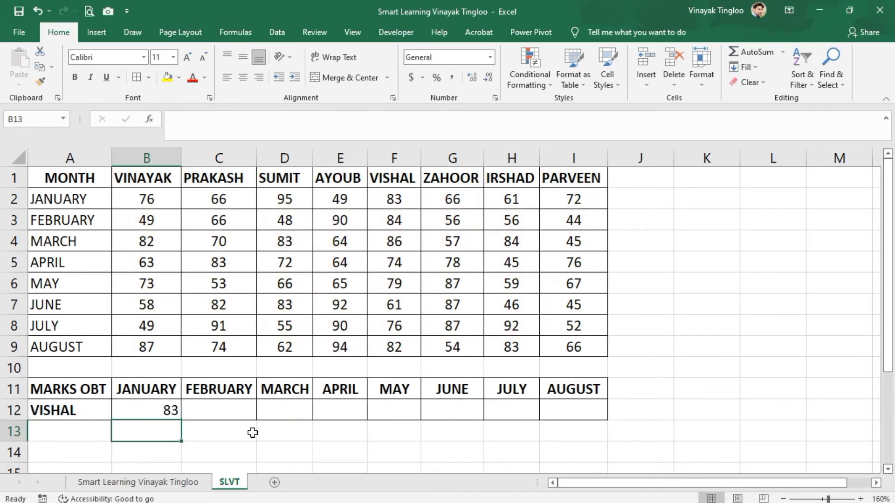
Center the contents of B12:I12 both horizontally and vertically
{"action": "left_click", "coordinate": [149, 412]}
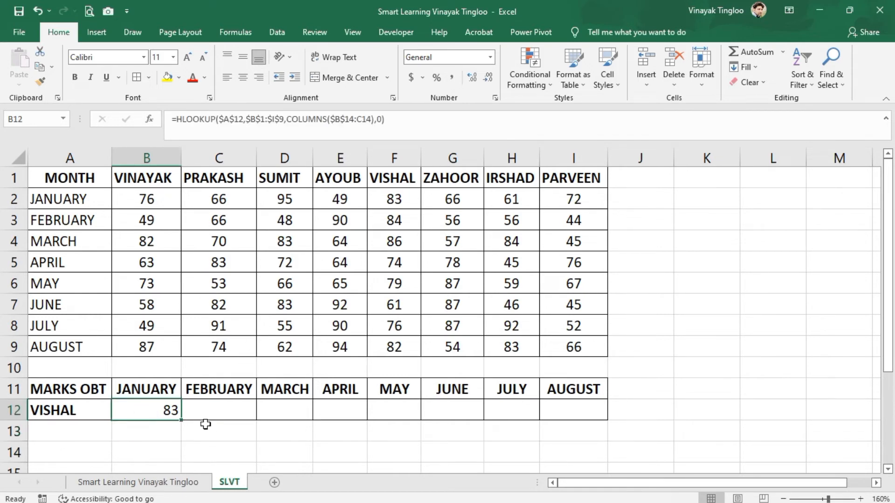
{"action": "left_click_drag", "start_coordinate": [168, 411], "coordinate": [575, 417]}
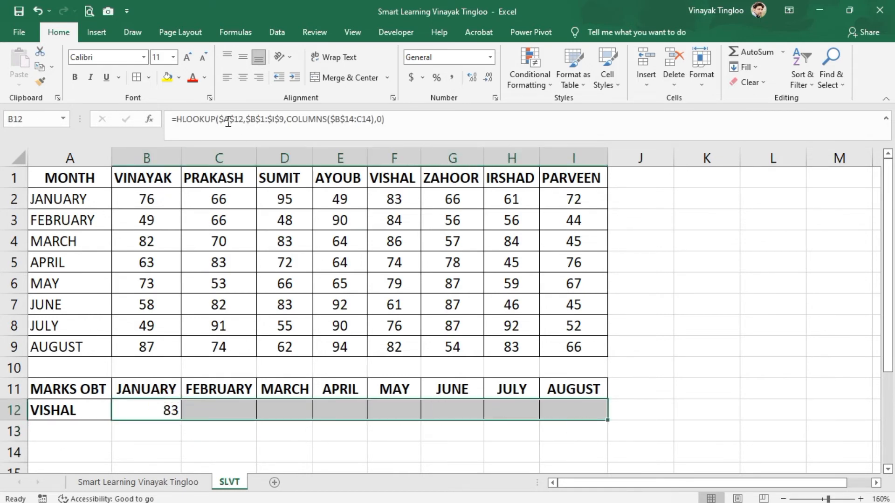
{"action": "left_click", "coordinate": [243, 77]}
{"action": "left_click", "coordinate": [242, 57]}
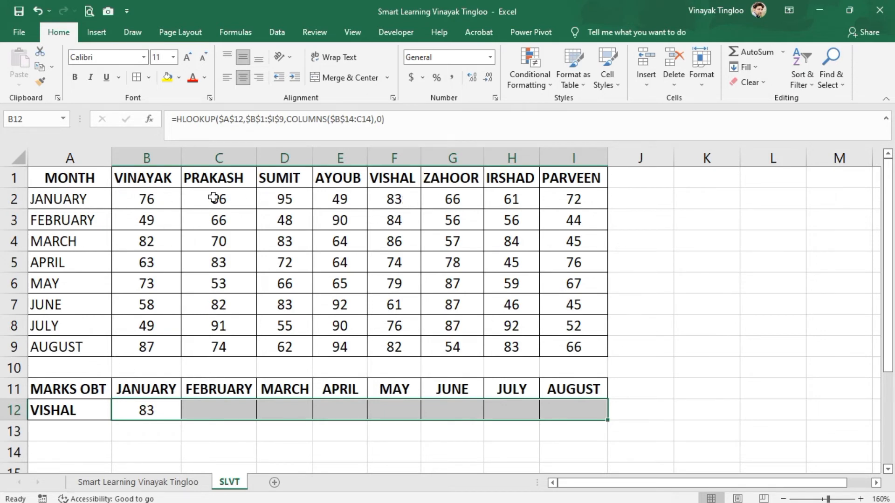
Fill the B12 formula across through I12 and switch the student in A12 to the name heading column B
{"action": "left_click", "coordinate": [402, 199]}
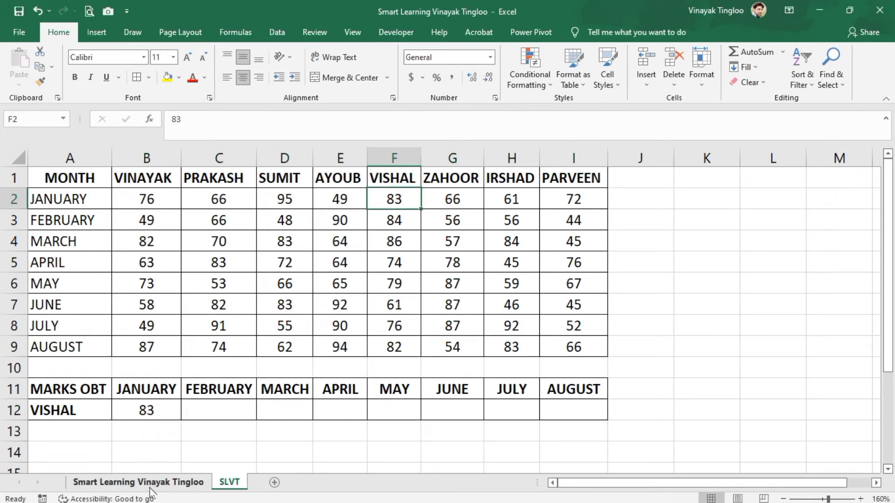
{"action": "left_click", "coordinate": [164, 411]}
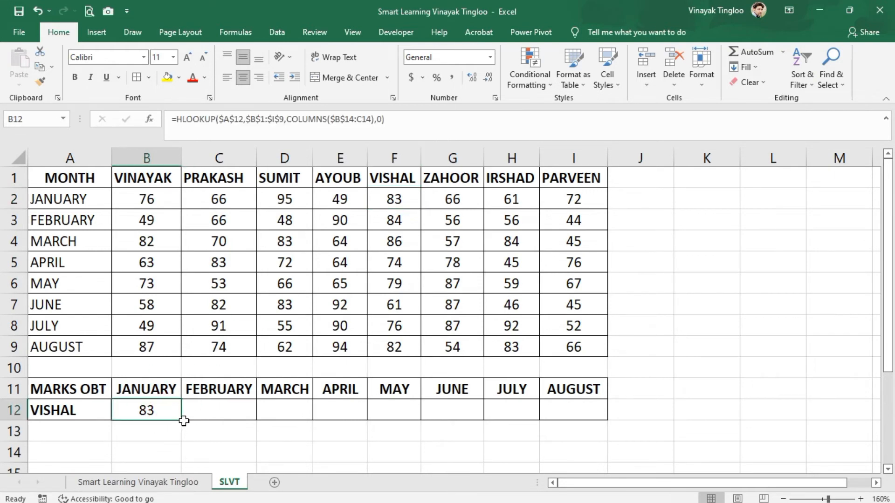
{"action": "left_click_drag", "start_coordinate": [182, 419], "coordinate": [577, 409]}
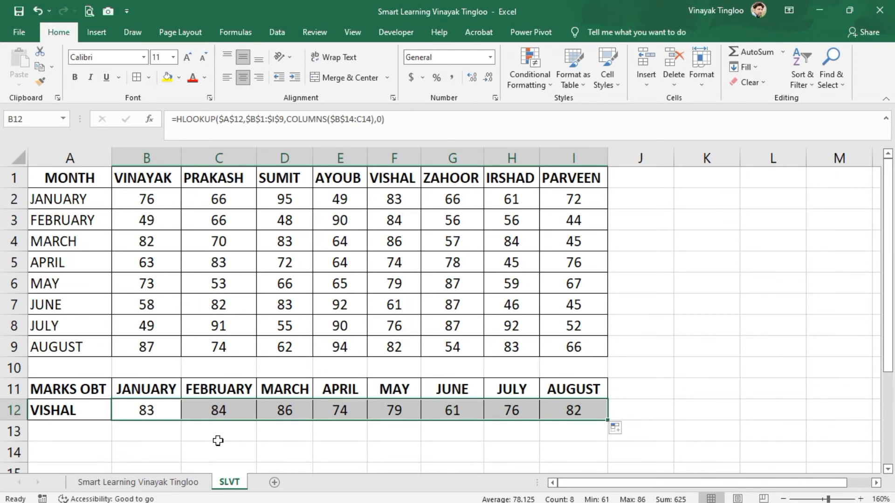
{"action": "left_click", "coordinate": [74, 410]}
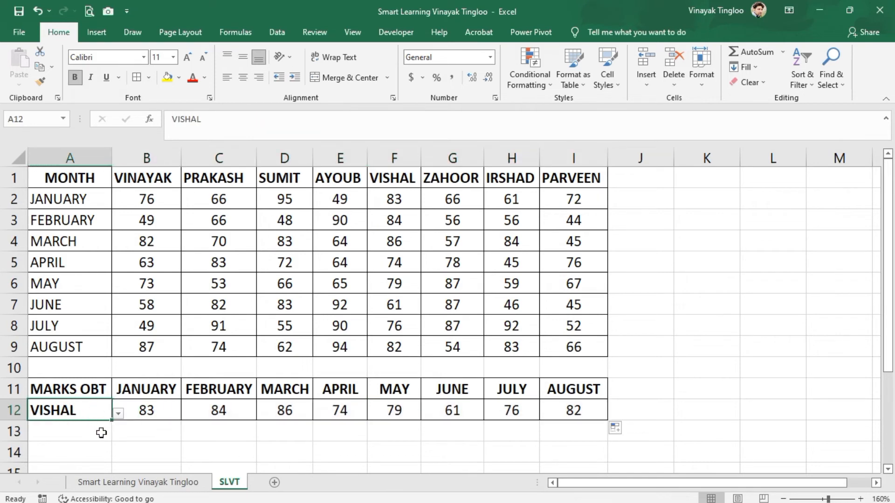
{"action": "left_click", "coordinate": [58, 294]}
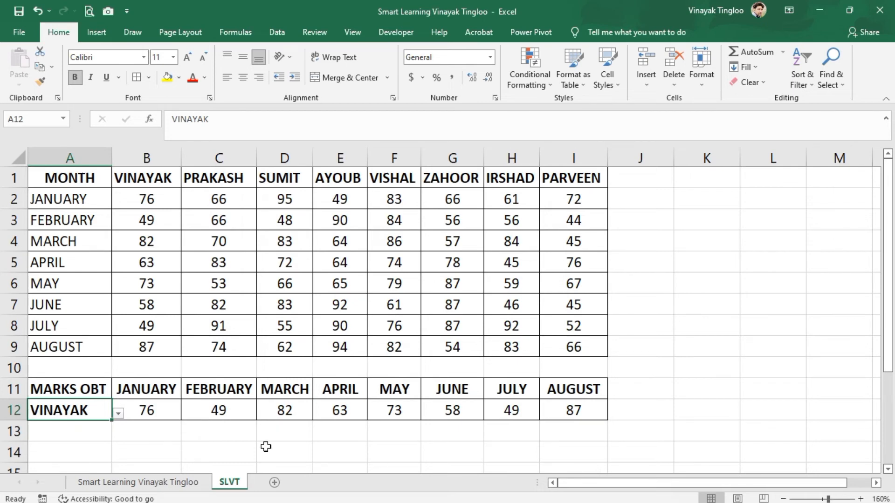
Copy the MARKS OBT heading from A11 to K1 and autofit column K to it
{"action": "left_click", "coordinate": [56, 388]}
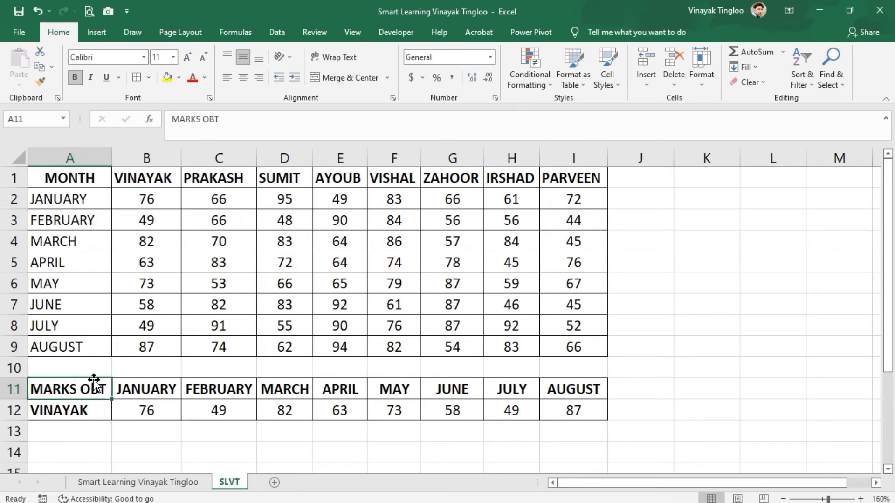
{"action": "key", "text": "ctrl+c"}
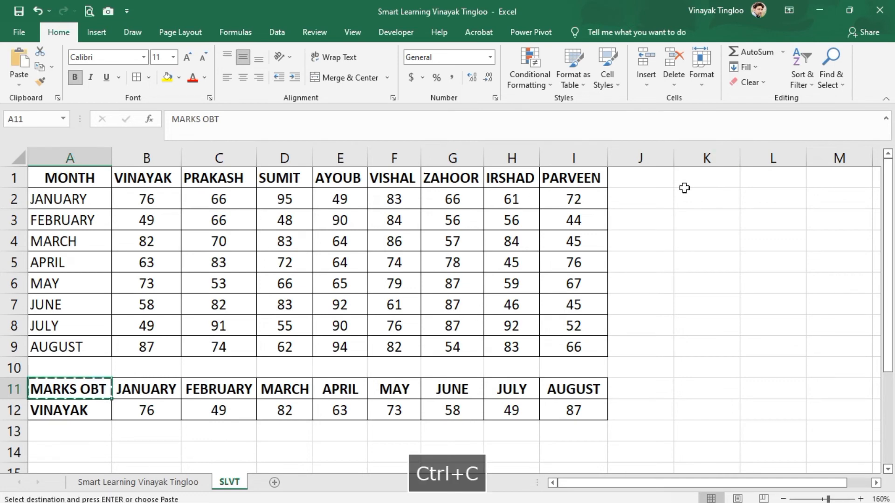
{"action": "left_click", "coordinate": [692, 177]}
{"action": "key", "text": "ctrl+v"}
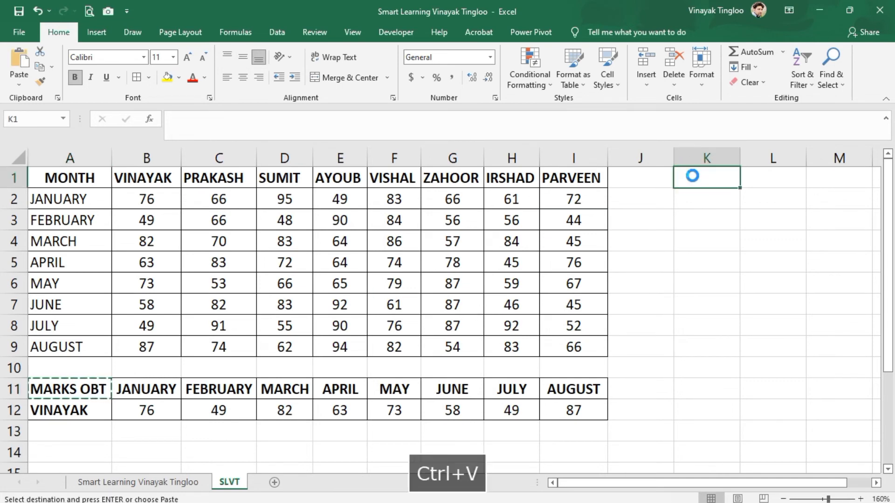
{"action": "double_click", "coordinate": [740, 156]}
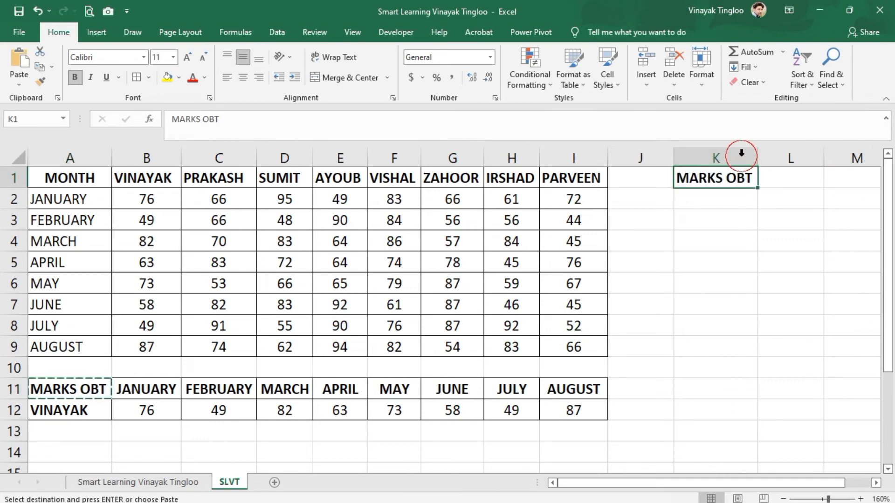
Add data validation to L1 that allows a list sourced from the student names in B1:I1
{"action": "left_click", "coordinate": [720, 205]}
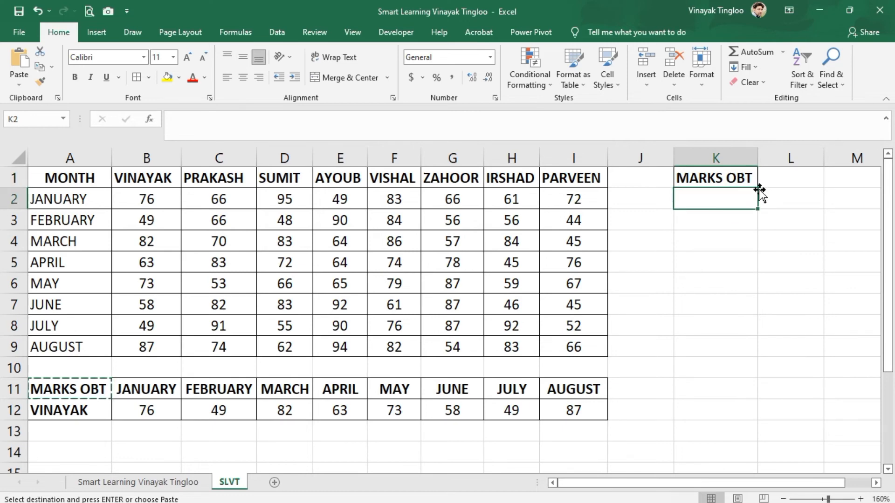
{"action": "left_click", "coordinate": [804, 194]}
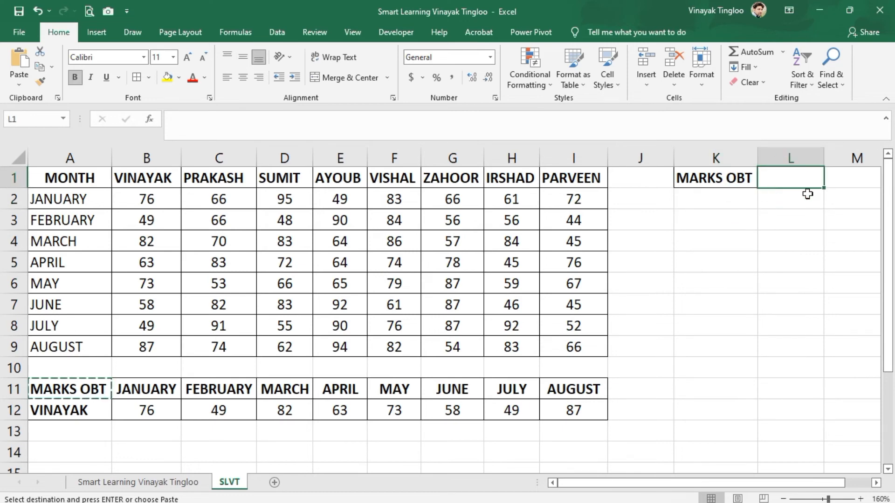
{"action": "left_click", "coordinate": [45, 410]}
{"action": "left_click", "coordinate": [800, 178]}
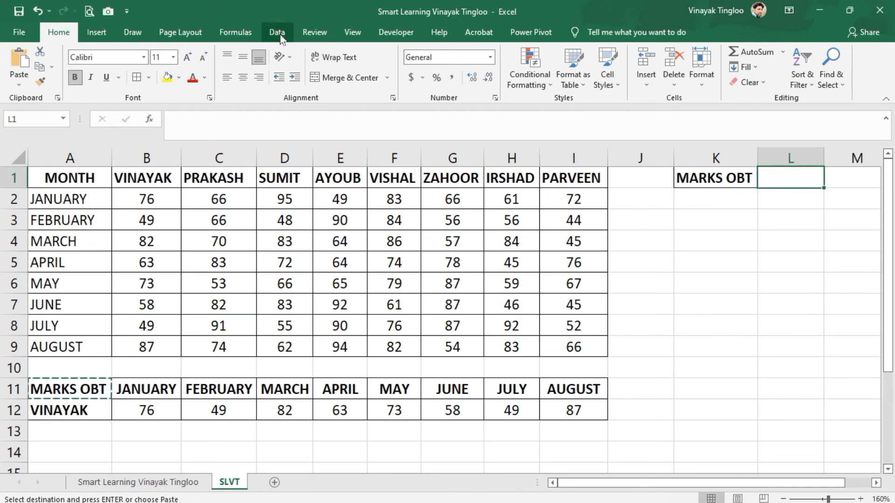
{"action": "left_click", "coordinate": [276, 33]}
{"action": "left_click", "coordinate": [564, 82]}
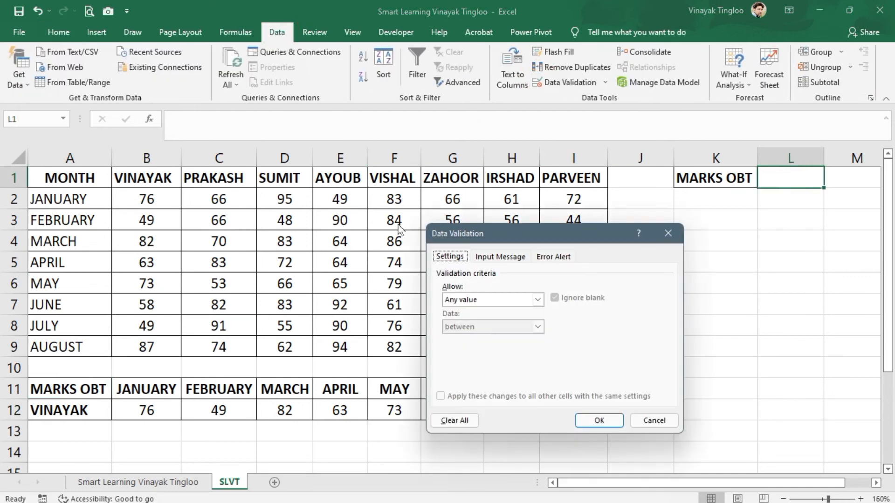
{"action": "left_click", "coordinate": [483, 303]}
{"action": "left_click", "coordinate": [468, 345]}
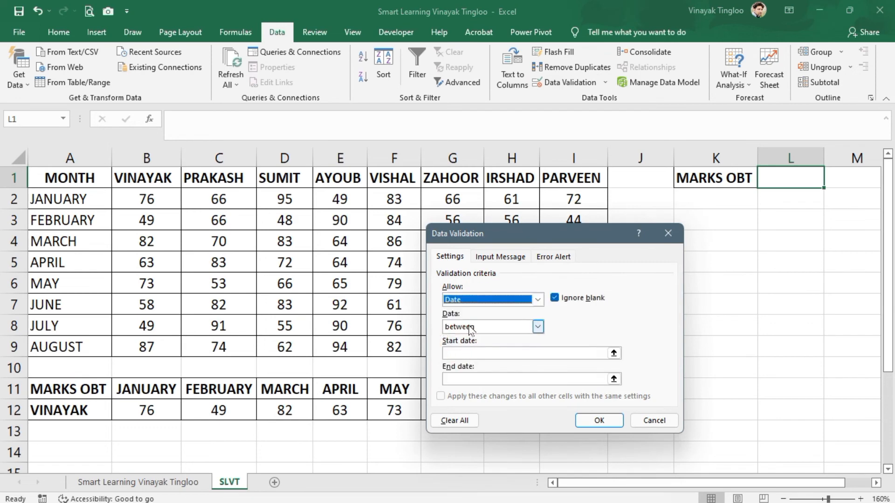
{"action": "left_click", "coordinate": [476, 304]}
{"action": "left_click", "coordinate": [466, 338]}
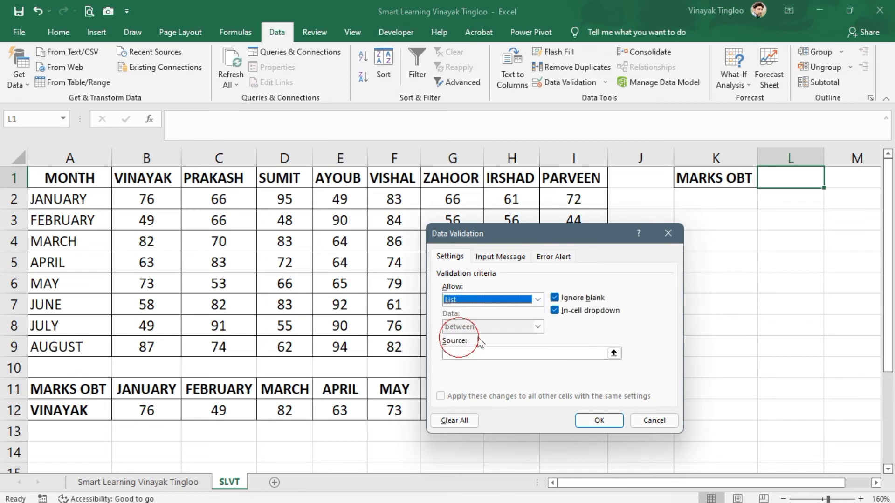
{"action": "left_click", "coordinate": [472, 353]}
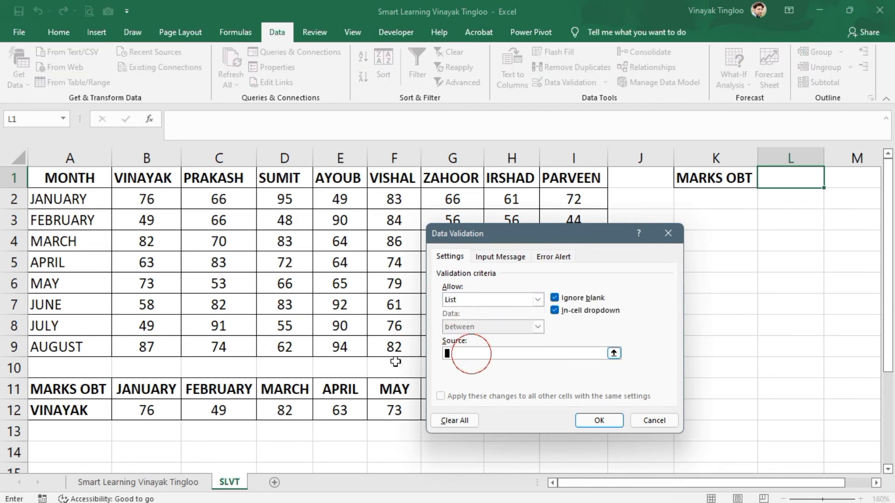
{"action": "left_click_drag", "start_coordinate": [166, 176], "coordinate": [558, 176]}
{"action": "key", "text": "Return"}
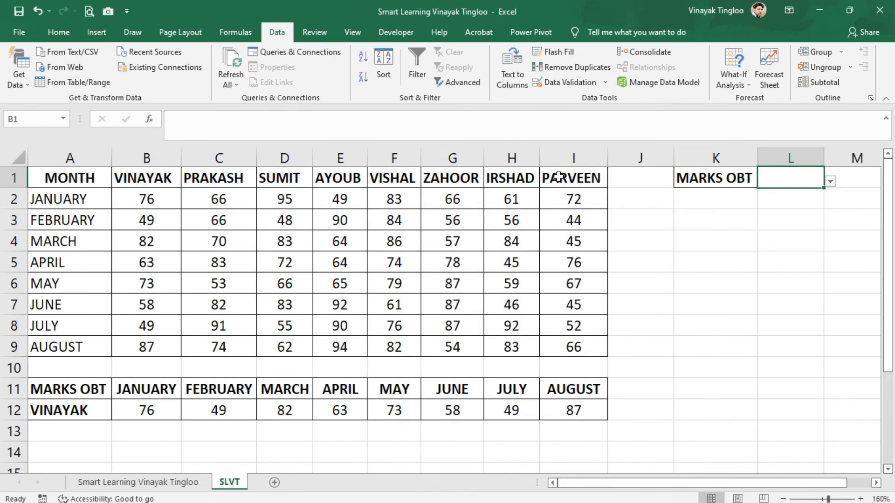
Choose the fourth name, the one heading column E, from the L1 drop-down list and widen column L
{"action": "left_click", "coordinate": [830, 182]}
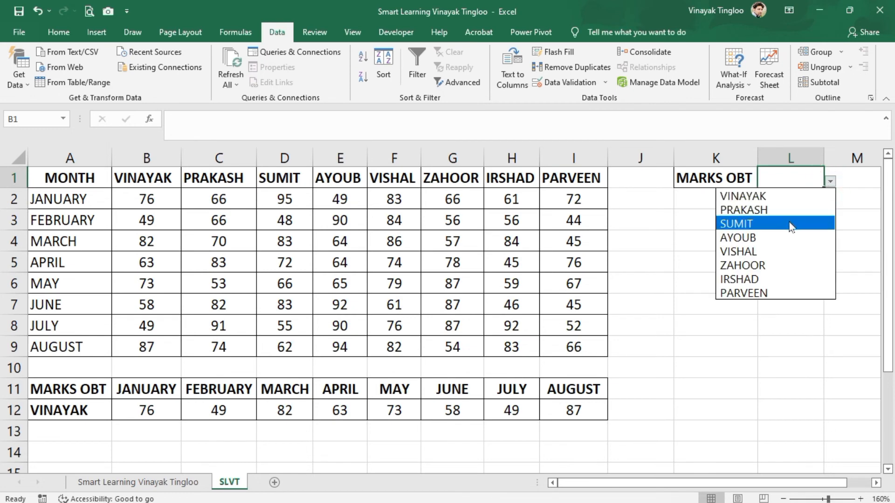
{"action": "left_click", "coordinate": [813, 235]}
{"action": "left_click_drag", "start_coordinate": [824, 157], "coordinate": [853, 157]}
Center the student name in L1 both horizontally and vertically
{"action": "left_click_drag", "start_coordinate": [719, 177], "coordinate": [814, 179]}
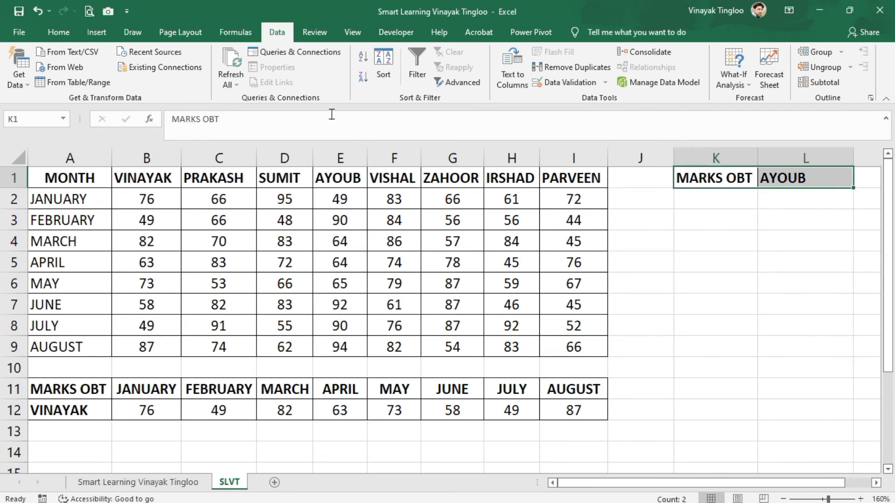
{"action": "left_click_drag", "start_coordinate": [785, 279], "coordinate": [792, 261]}
{"action": "left_click", "coordinate": [808, 185]}
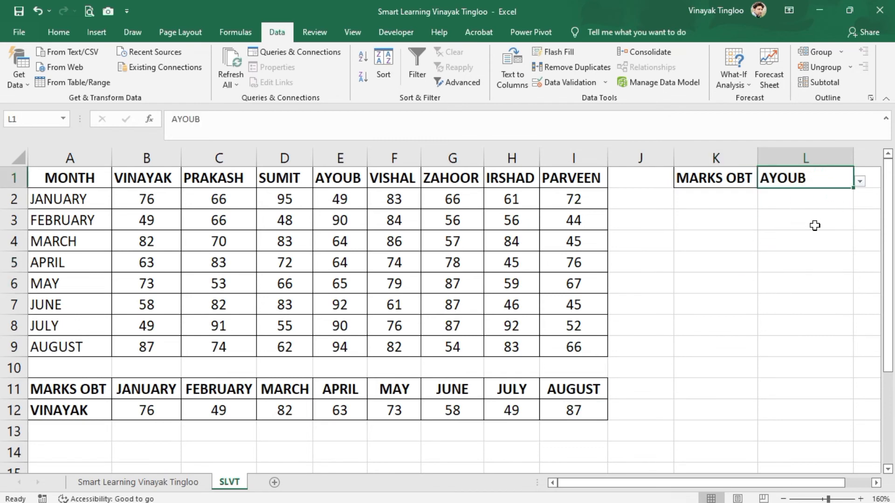
{"action": "left_click", "coordinate": [58, 32]}
{"action": "left_click", "coordinate": [243, 78]}
{"action": "left_click", "coordinate": [242, 62]}
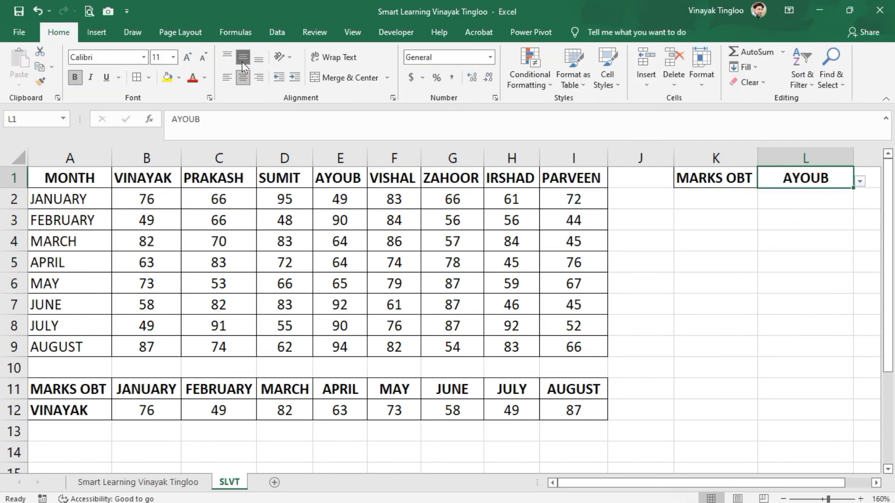
Copy the months JANUARY to AUGUST from A2:A9 into K2:K9 under the MARKS OBT heading
{"action": "left_click", "coordinate": [717, 201]}
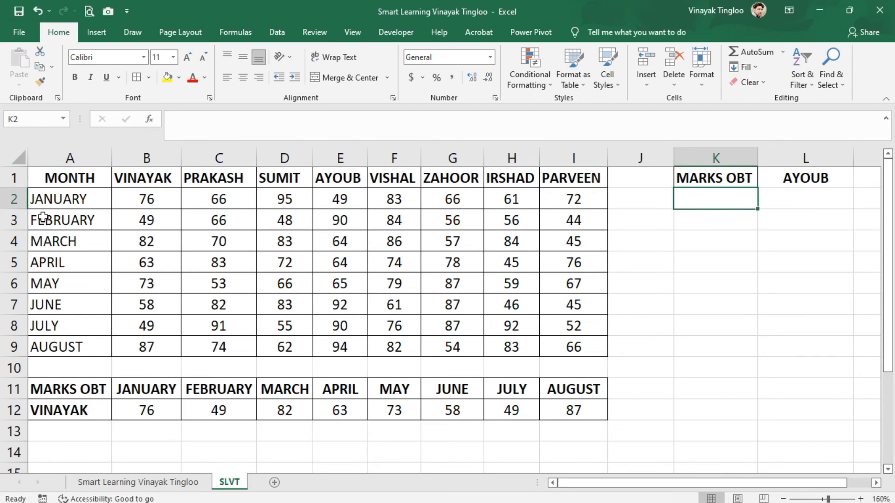
{"action": "left_click_drag", "start_coordinate": [66, 200], "coordinate": [53, 343]}
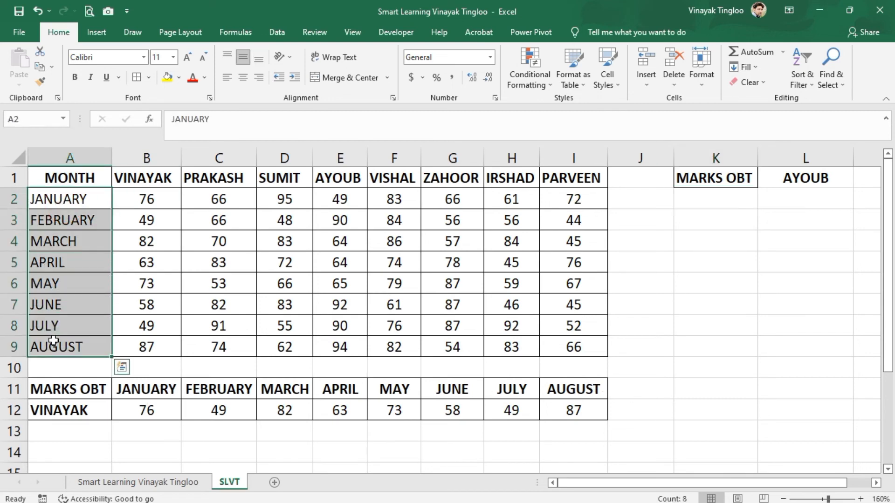
{"action": "key", "text": "ctrl+c"}
{"action": "left_click", "coordinate": [702, 194]}
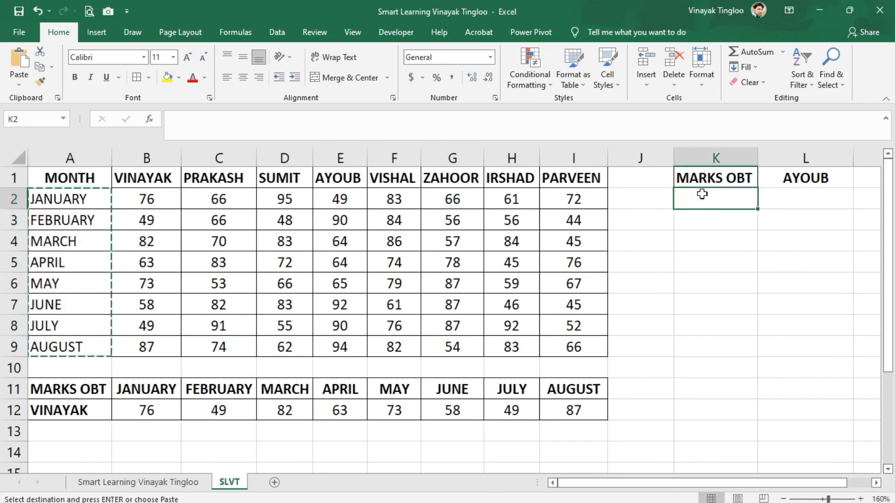
{"action": "key", "text": "ctrl+v"}
Apply all borders to the whole K1:L9 marks table
{"action": "left_click", "coordinate": [818, 257]}
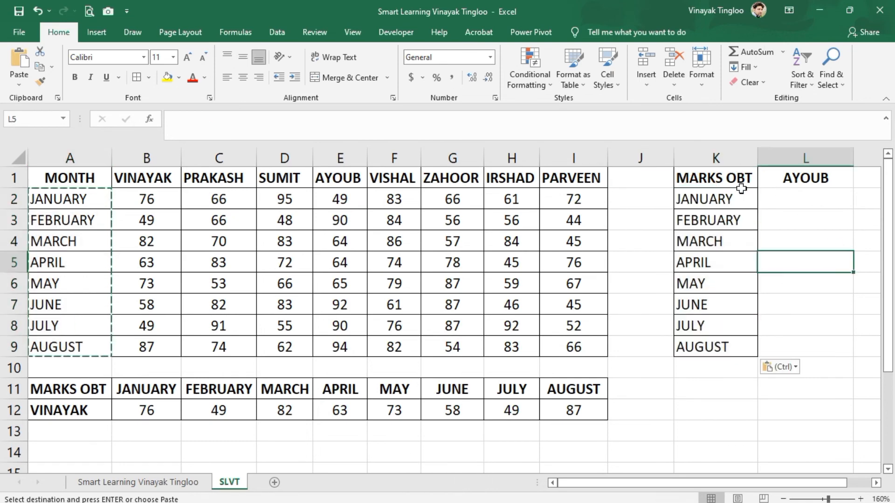
{"action": "left_click", "coordinate": [741, 216]}
{"action": "key", "text": "ctrl+a"}
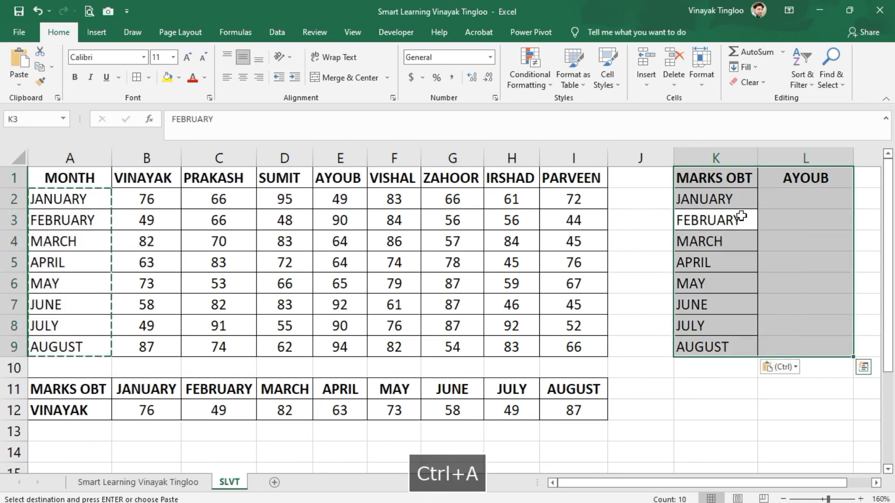
{"action": "key", "text": "alt+b"}
{"action": "key", "text": "alt+a"}
{"action": "left_click", "coordinate": [832, 276]}
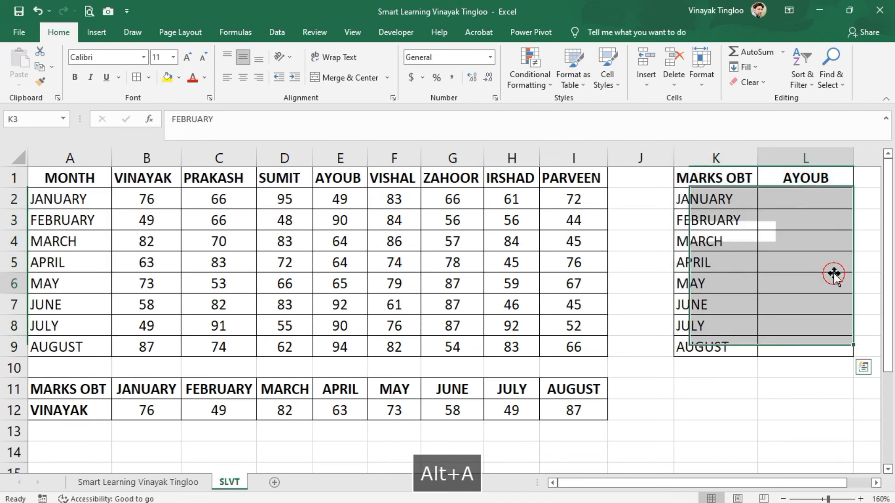
Start an HLOOKUP formula in L2 with L1 as the lookup value and B1:I9 as the table array
{"action": "left_click", "coordinate": [793, 196]}
{"action": "type", "text": "=H"}
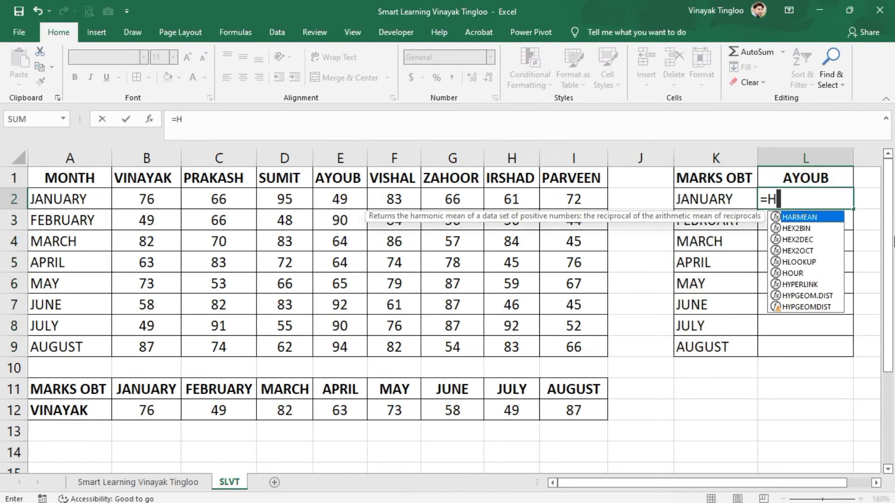
{"action": "type", "text": "LOOK"}
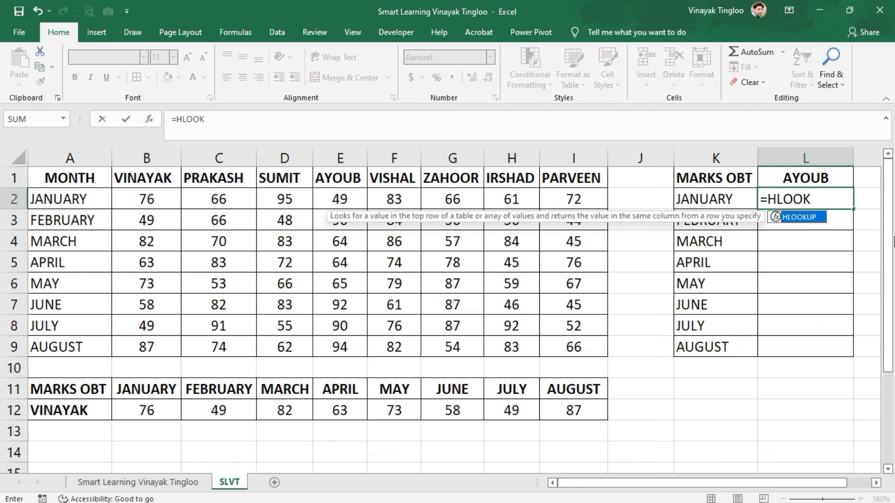
{"action": "key", "text": "Tab"}
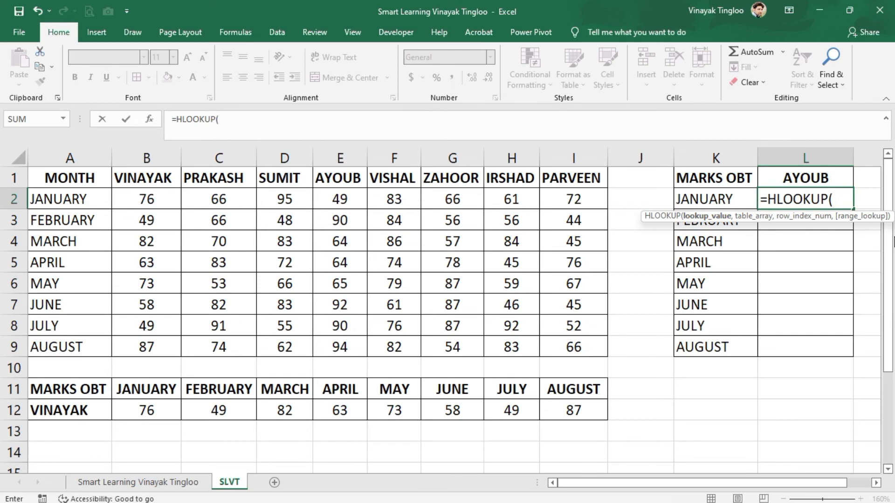
{"action": "left_click", "coordinate": [837, 176]}
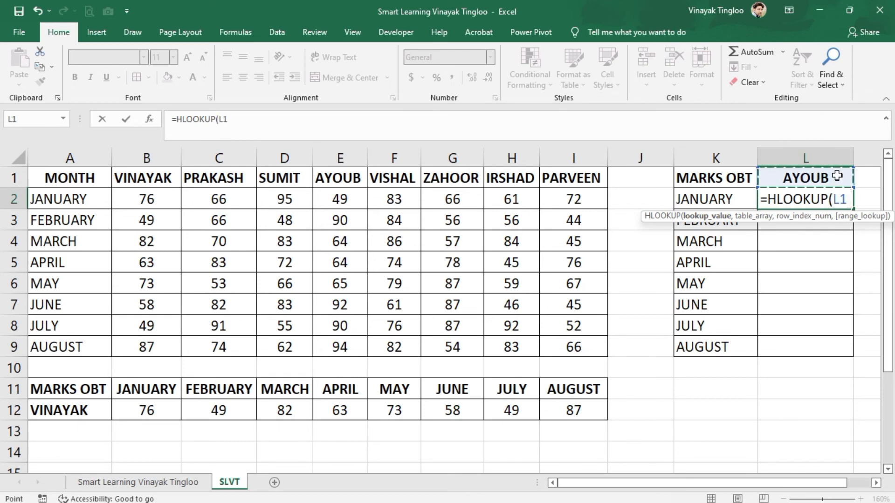
{"action": "type", "text": ","}
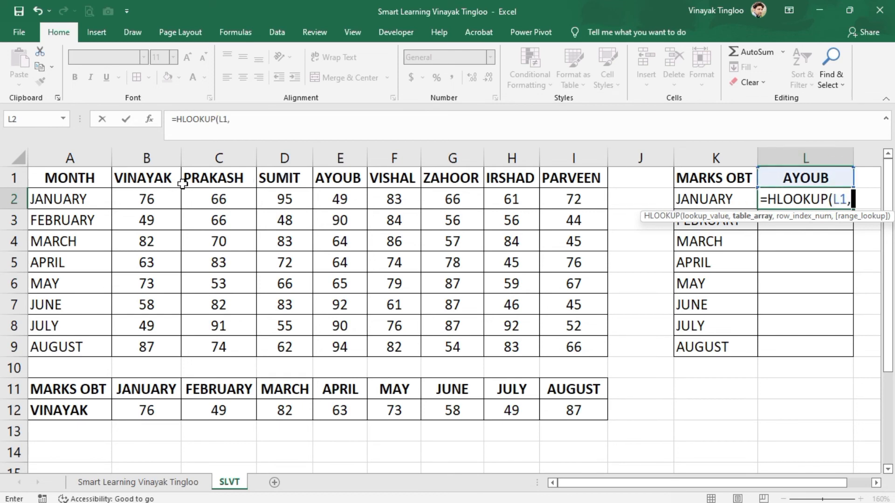
{"action": "left_click_drag", "start_coordinate": [150, 178], "coordinate": [568, 350]}
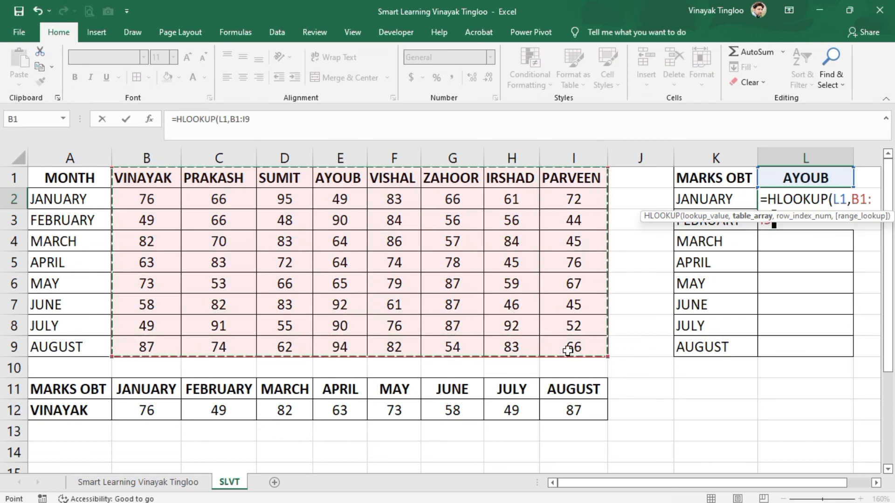
{"action": "type", "text": ","}
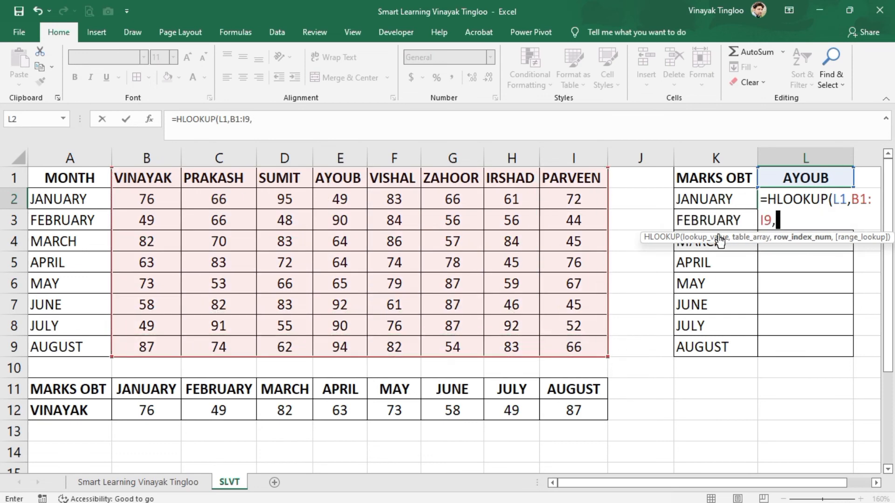
Complete the HLOOKUP arguments with ROWS(J1:J2) as the row index and 0 for an exact match
{"action": "type", "text": "ROWS"}
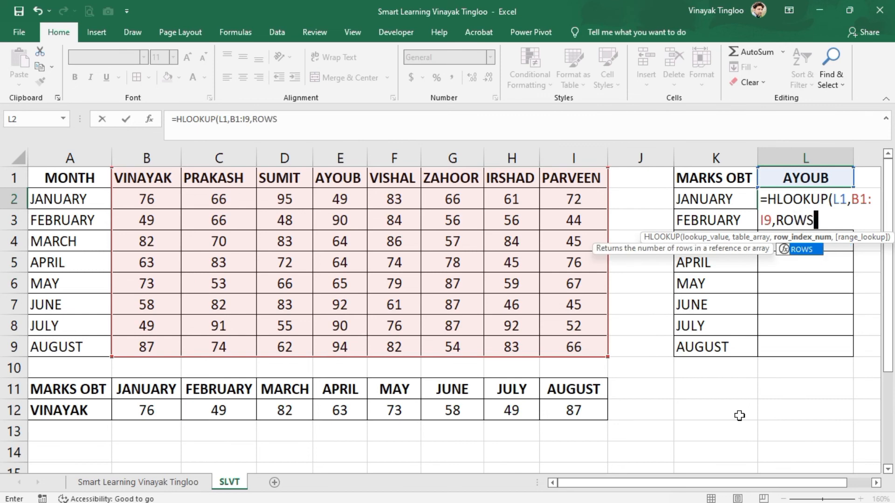
{"action": "key", "text": "Tab"}
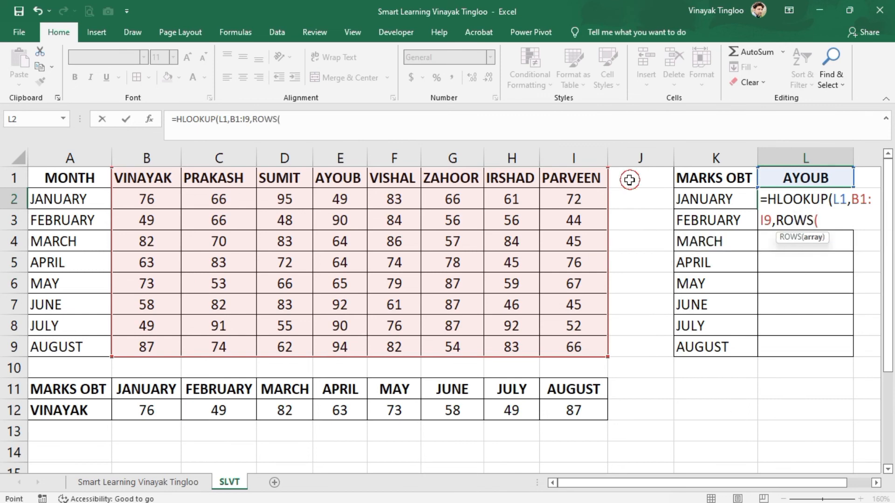
{"action": "left_click_drag", "start_coordinate": [631, 177], "coordinate": [629, 194]}
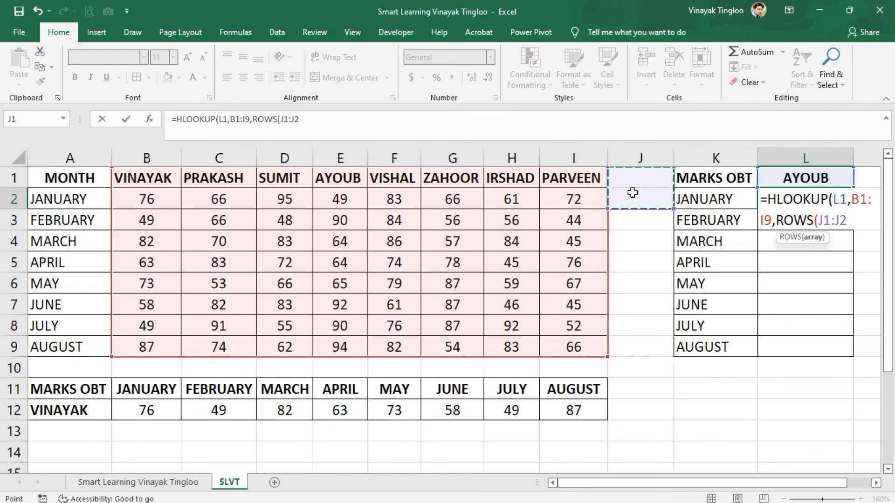
{"action": "type", "text": "),0"}
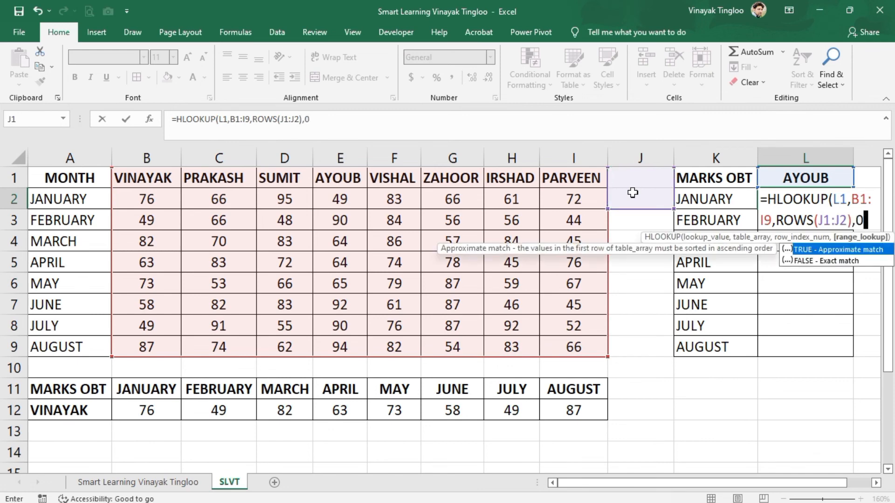
{"action": "type", "text": ")"}
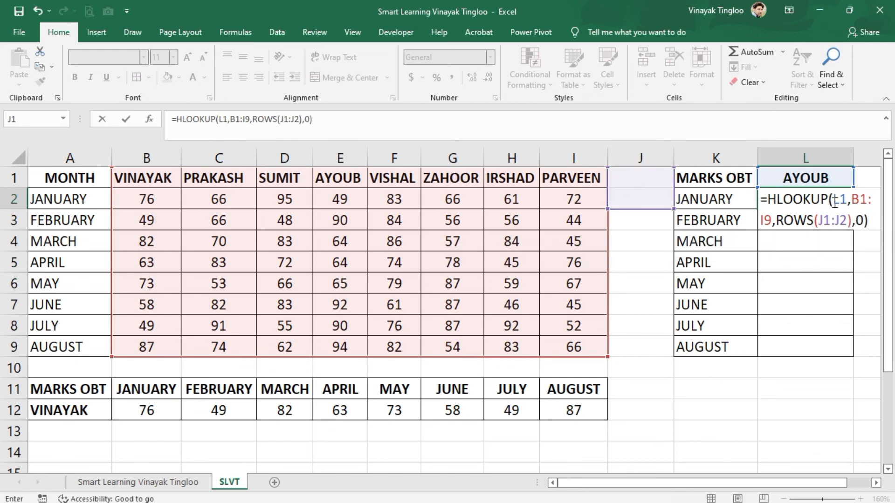
Make L1, B1:I9 and the first J1 reference absolute in the formula, leaving J2 relative, and enter it in L2
{"action": "left_click_drag", "start_coordinate": [834, 200], "coordinate": [773, 222]}
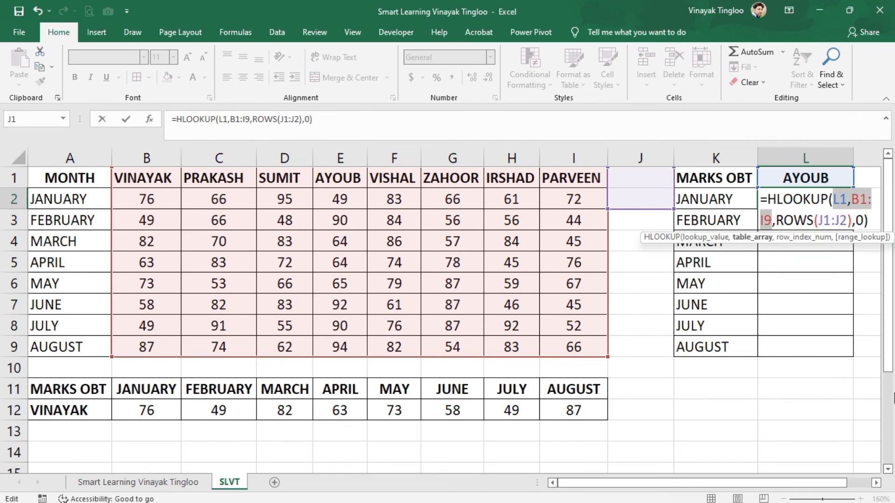
{"action": "key", "text": "F4"}
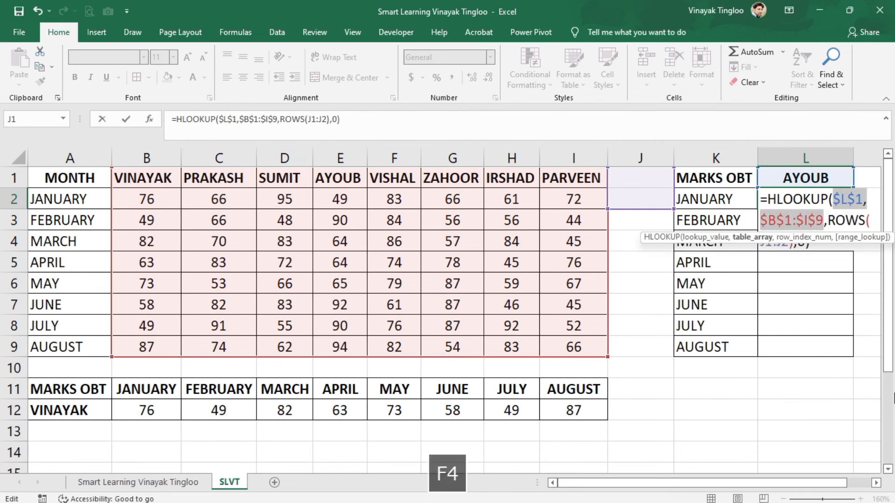
{"action": "left_click", "coordinate": [767, 246]}
{"action": "key", "text": "Right"}
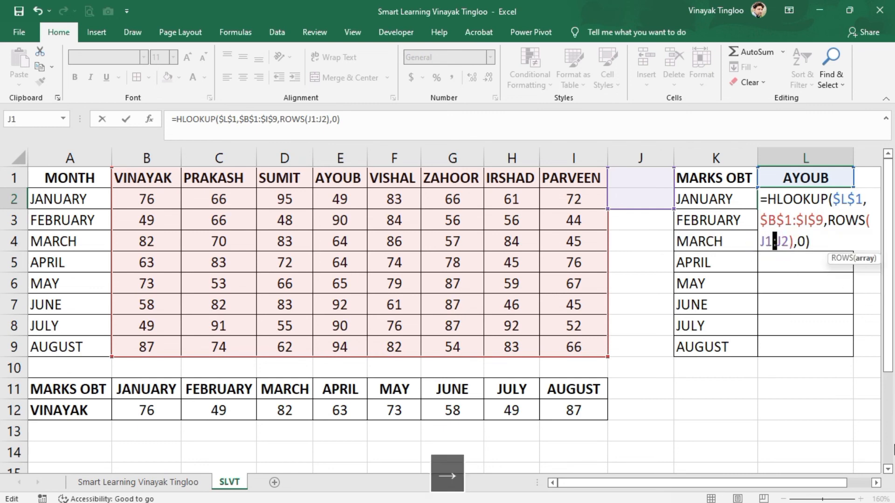
{"action": "key", "text": "shift+Left"}
{"action": "key", "text": "shift+Left"}
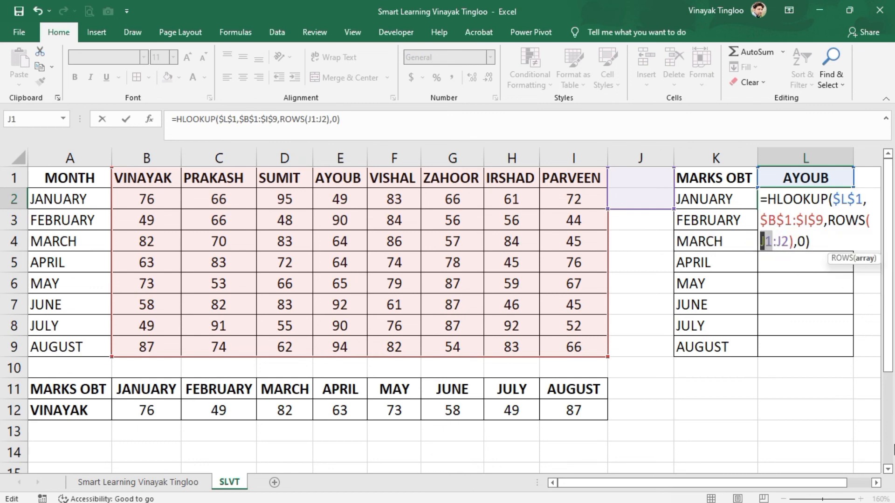
{"action": "key", "text": "F4"}
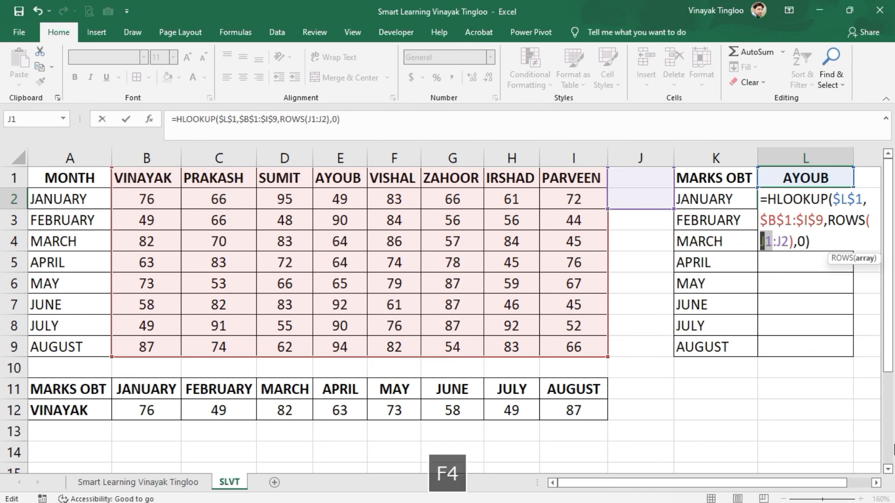
{"action": "key", "text": "Return"}
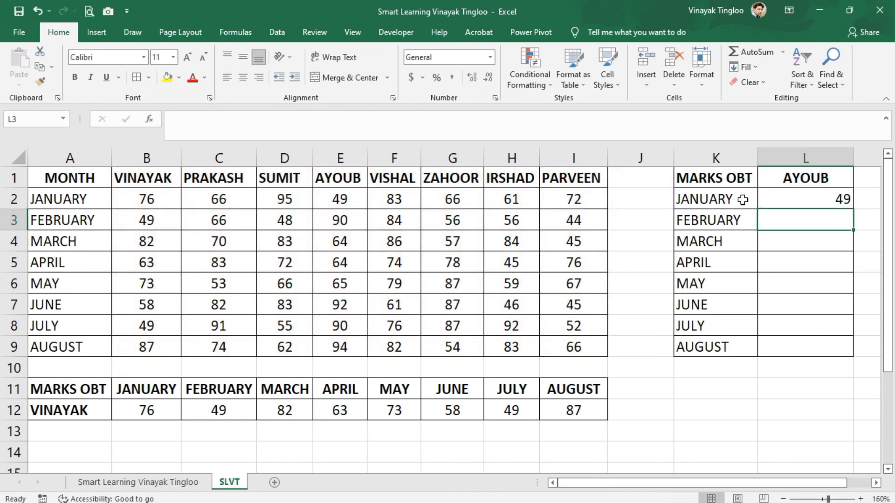
Center the cells L2:L9 both horizontally and vertically
{"action": "mouse_move", "coordinate": [783, 194]}
{"action": "left_mouse_down"}
{"action": "mouse_move", "coordinate": [797, 246]}
{"action": "mouse_move", "coordinate": [803, 348]}
{"action": "left_mouse_up"}
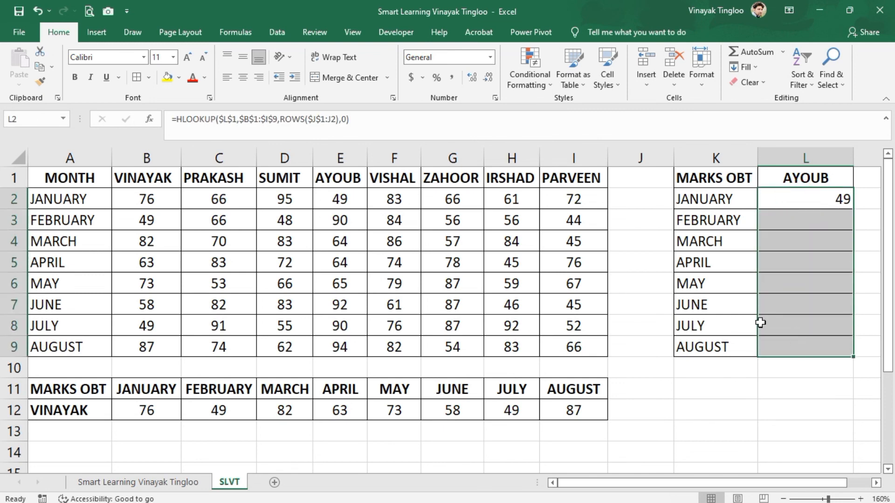
{"action": "left_click", "coordinate": [243, 57]}
{"action": "left_click", "coordinate": [242, 78]}
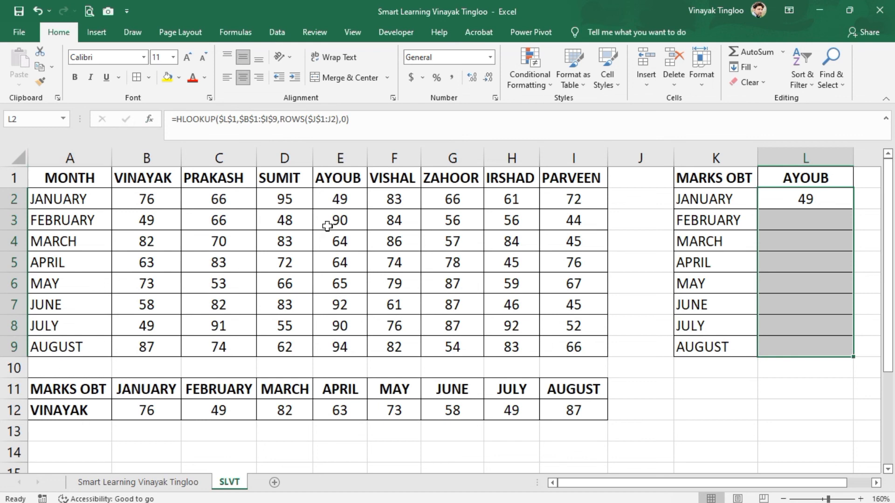
Fill the HLOOKUP formula from L2 down to L9 and check the marks against the student's source column E
{"action": "left_click", "coordinate": [344, 200]}
{"action": "left_click", "coordinate": [835, 200]}
{"action": "left_click_drag", "start_coordinate": [853, 209], "coordinate": [841, 353]}
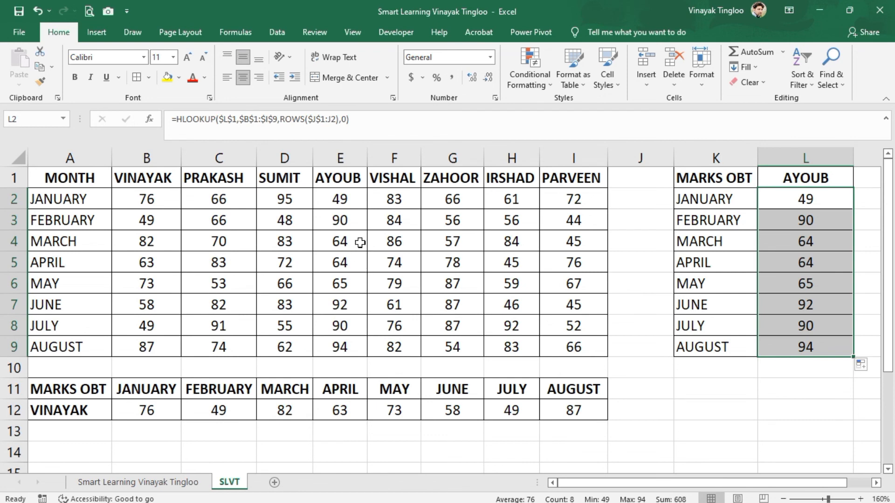
{"action": "left_click_drag", "start_coordinate": [825, 246], "coordinate": [826, 256]}
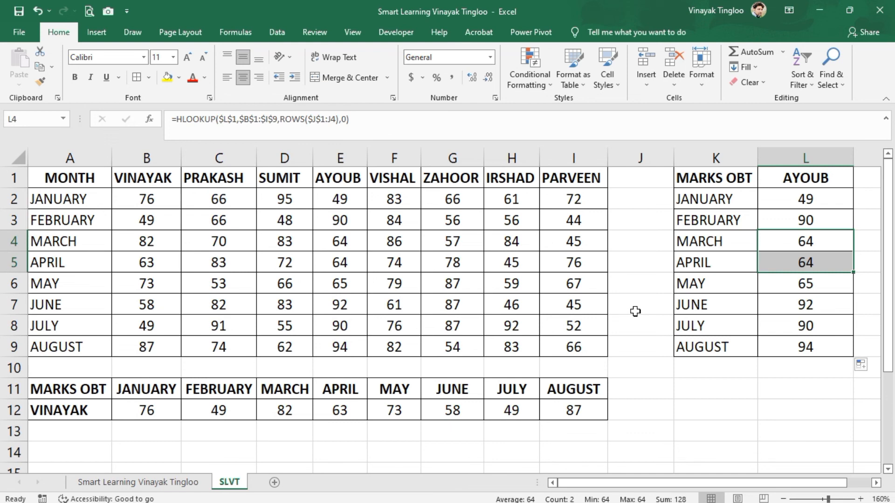
Choose the fifth name, the one heading column F, from the L1 drop-down list
{"action": "left_click", "coordinate": [826, 176]}
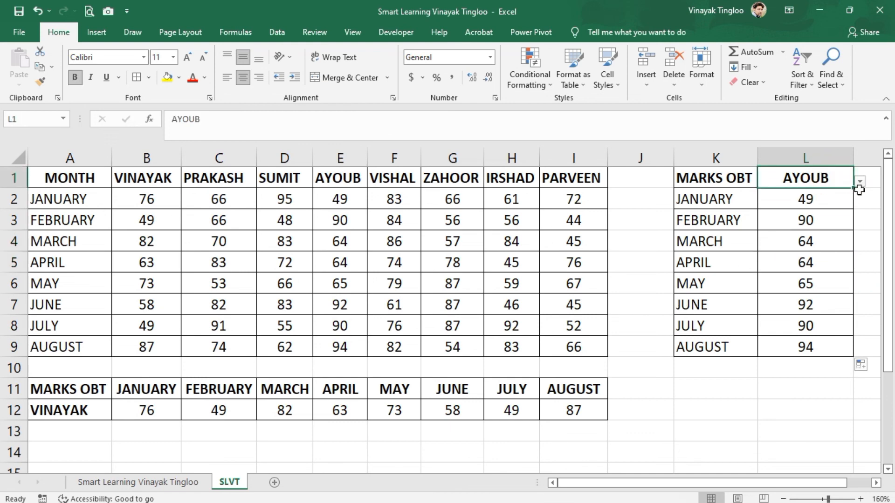
{"action": "left_click", "coordinate": [860, 183]}
{"action": "left_click", "coordinate": [751, 250]}
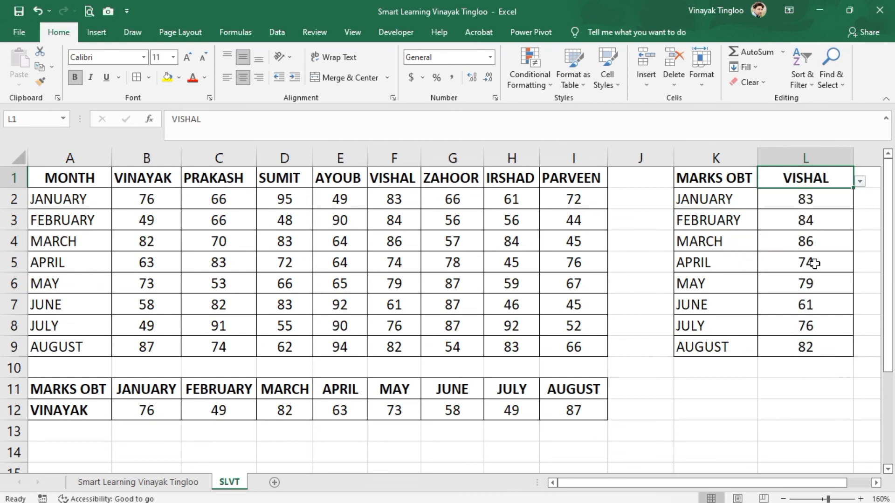